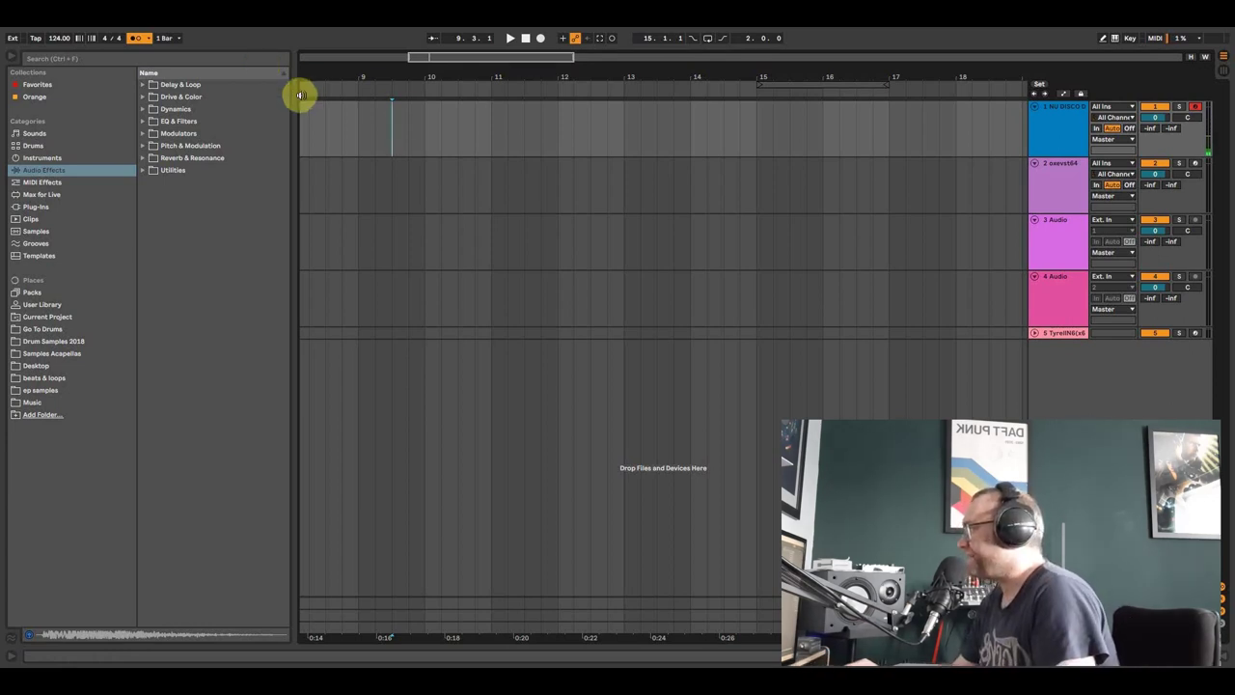
Step: Place the arrangement recording start point at bar 10
left_click(441, 135)
Step: Record a drum take into the arrangement and trim the clip to start at bar 12
left_click(538, 40)
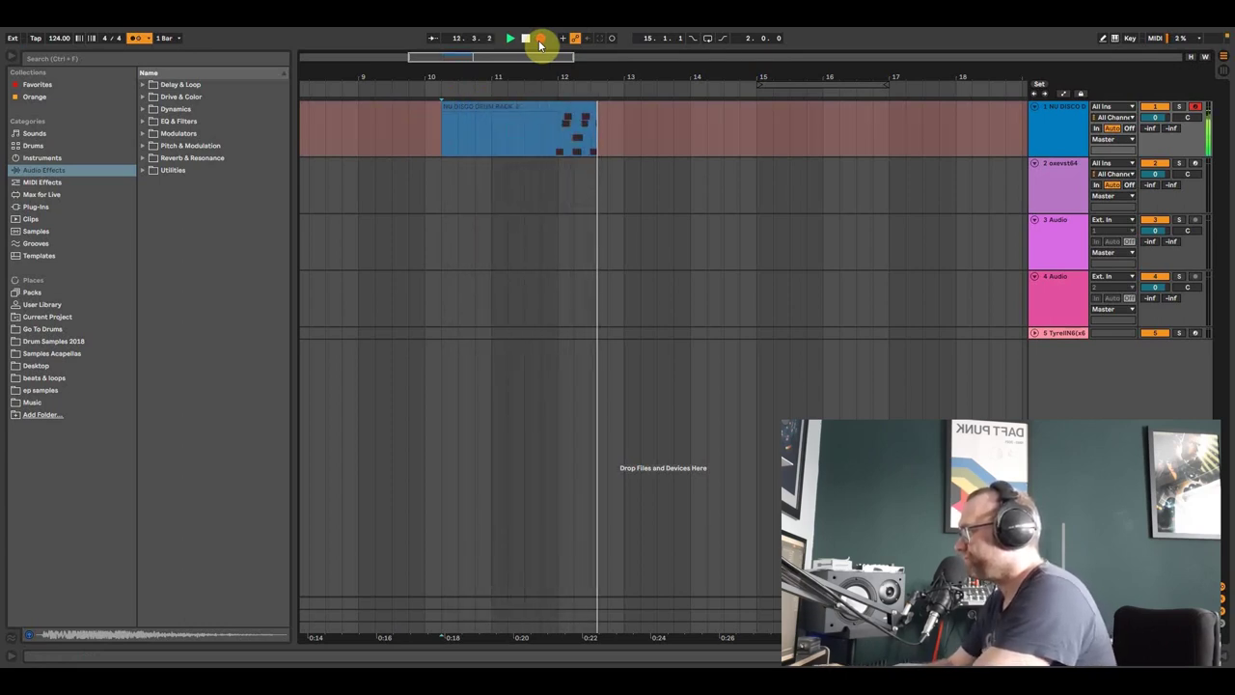
key("space")
left_click(450, 107)
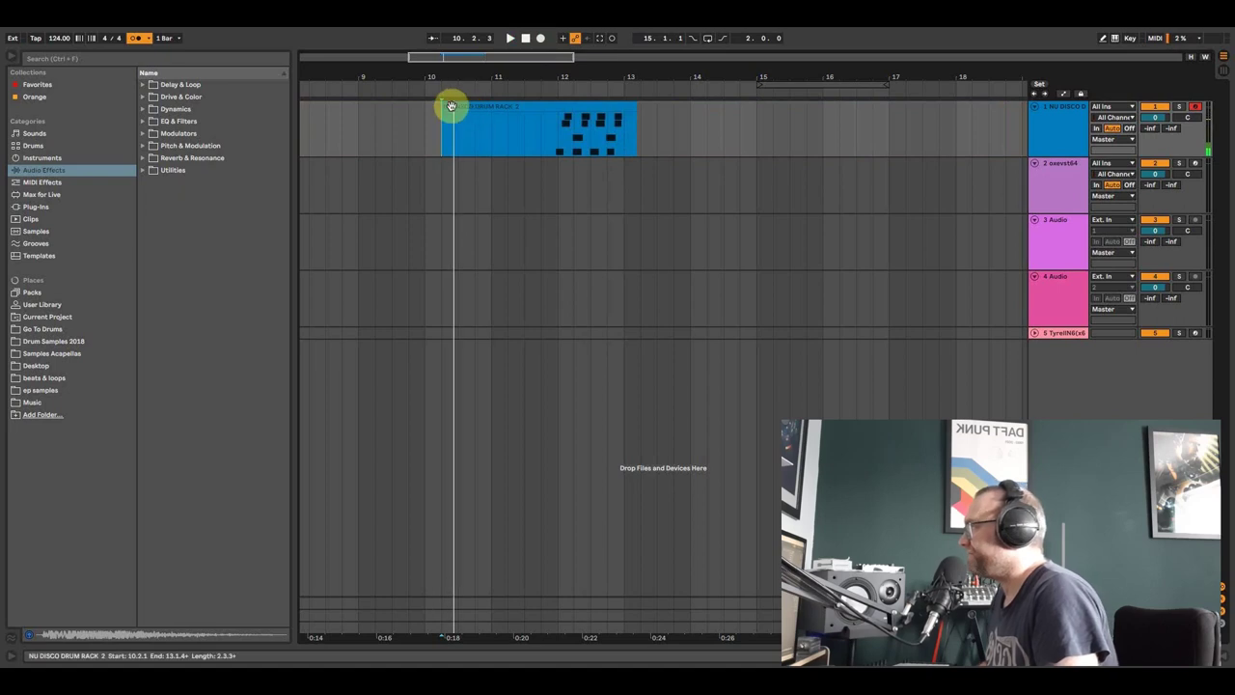
left_click_drag(447, 108, 558, 108)
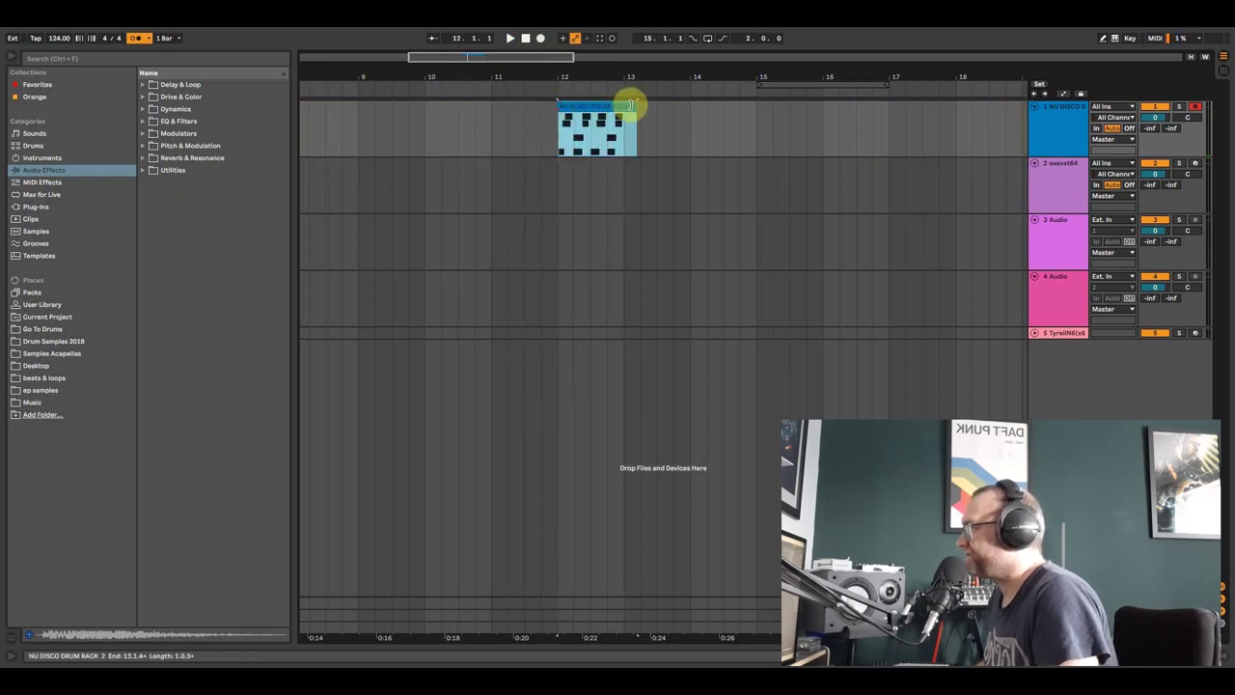
Step: Open the clip's notes, quantise them and audition the NSL_Snare_15 sound
double_click(606, 108)
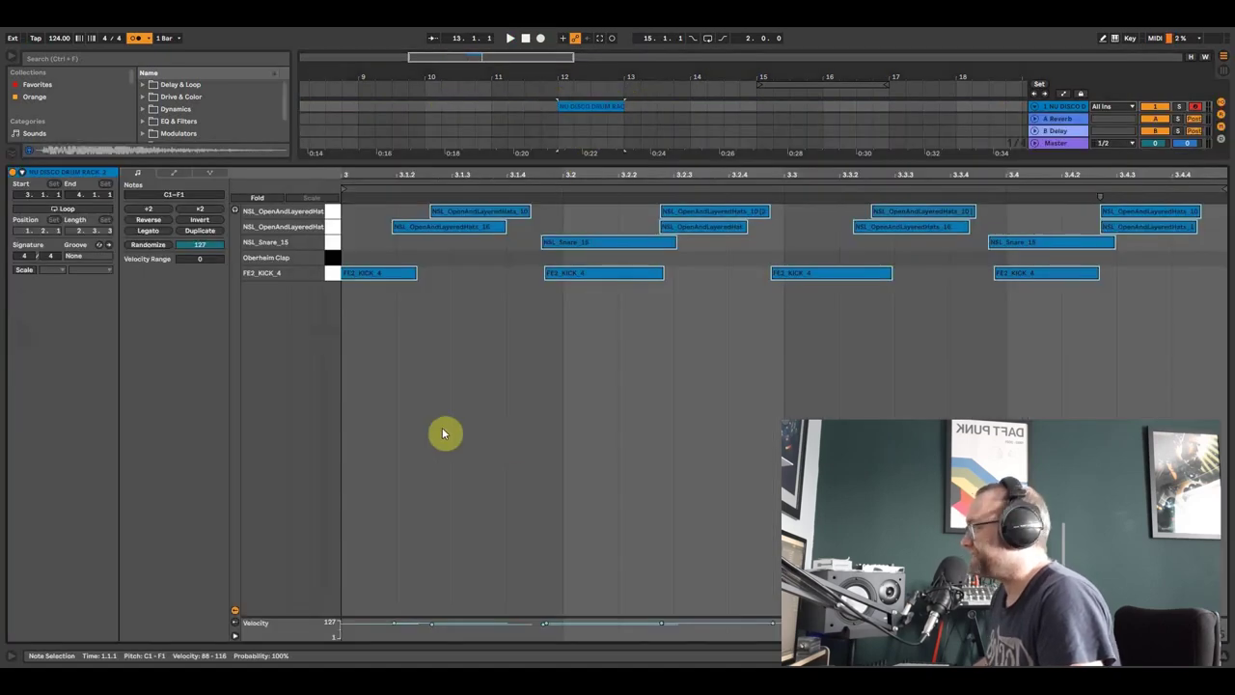
left_click(369, 394)
key("Left")
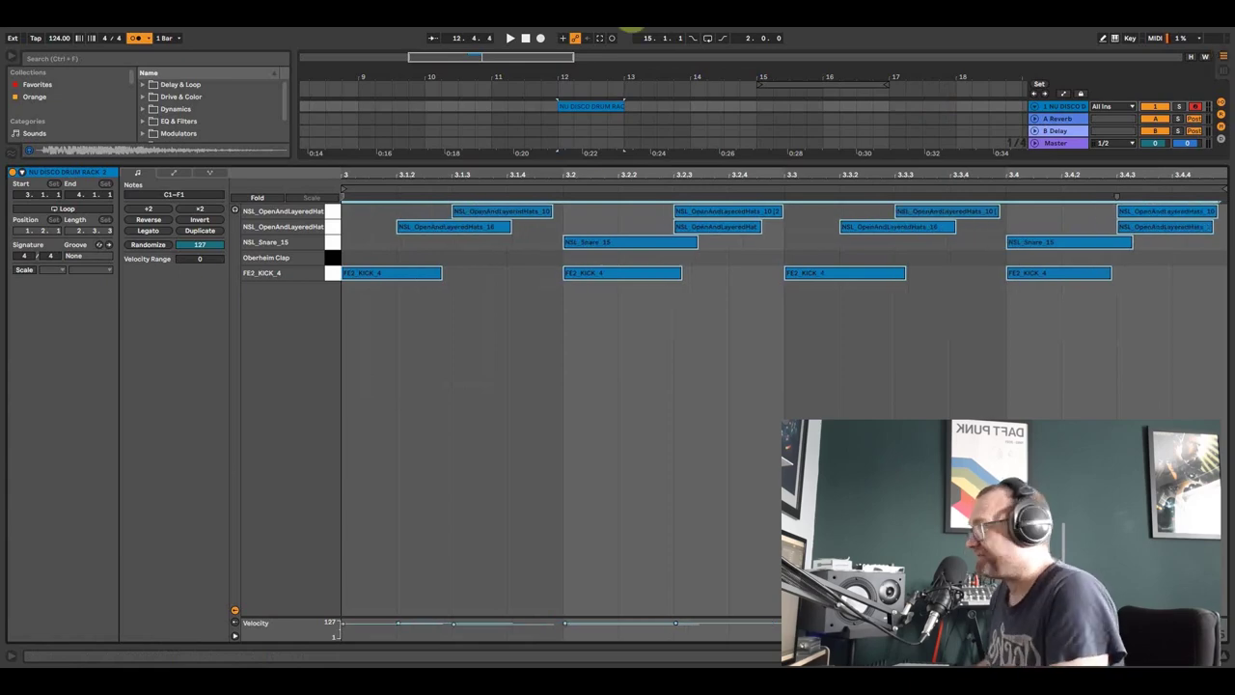
left_click(334, 241)
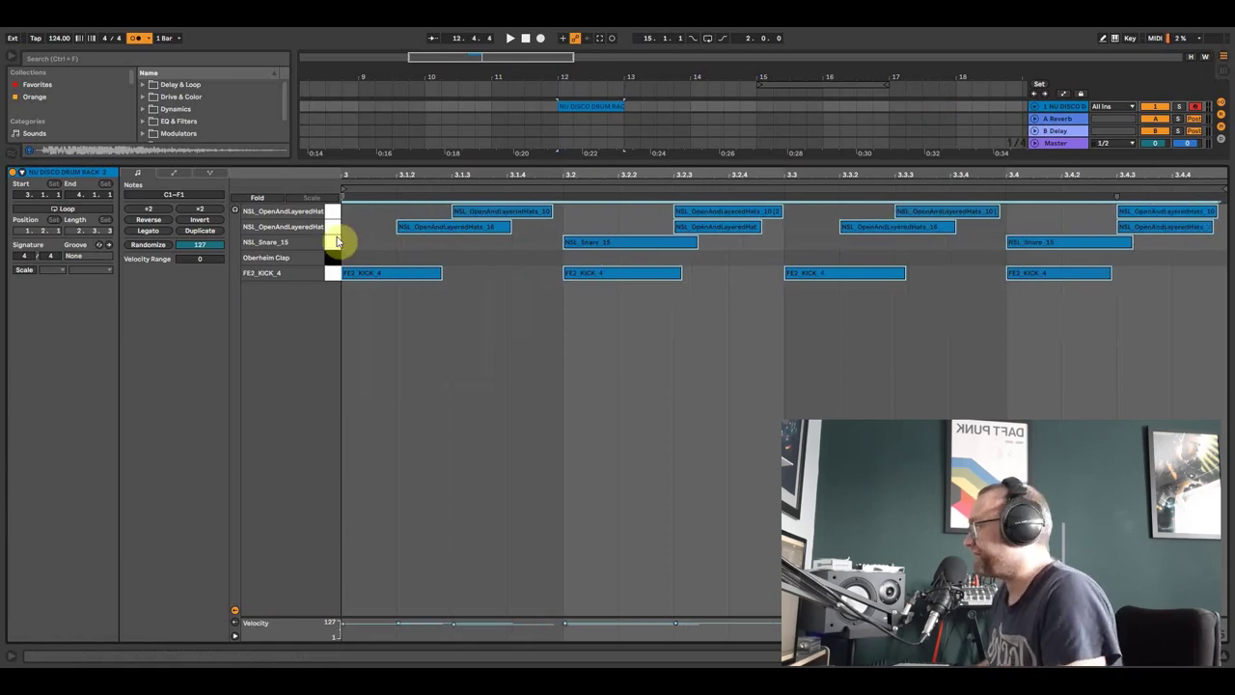
Step: Loop playback around the drum clip and step through its hi-hat notes while it plays
right_click(581, 104)
left_click(615, 257)
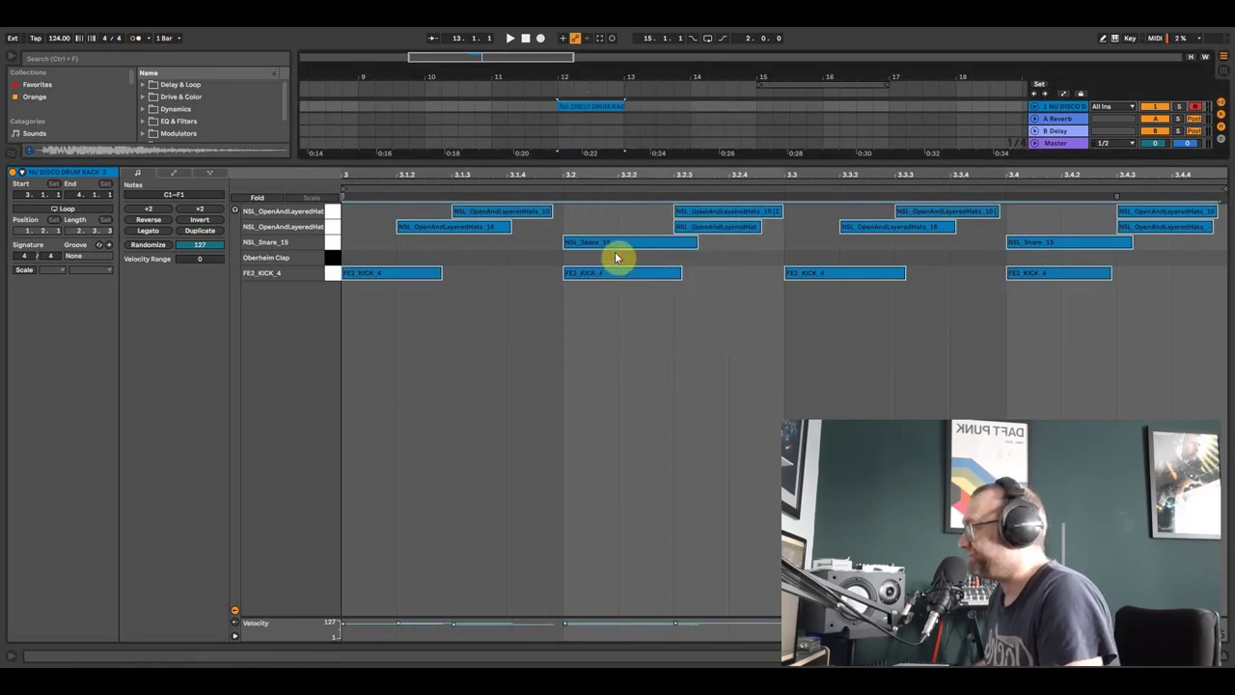
left_click(571, 320)
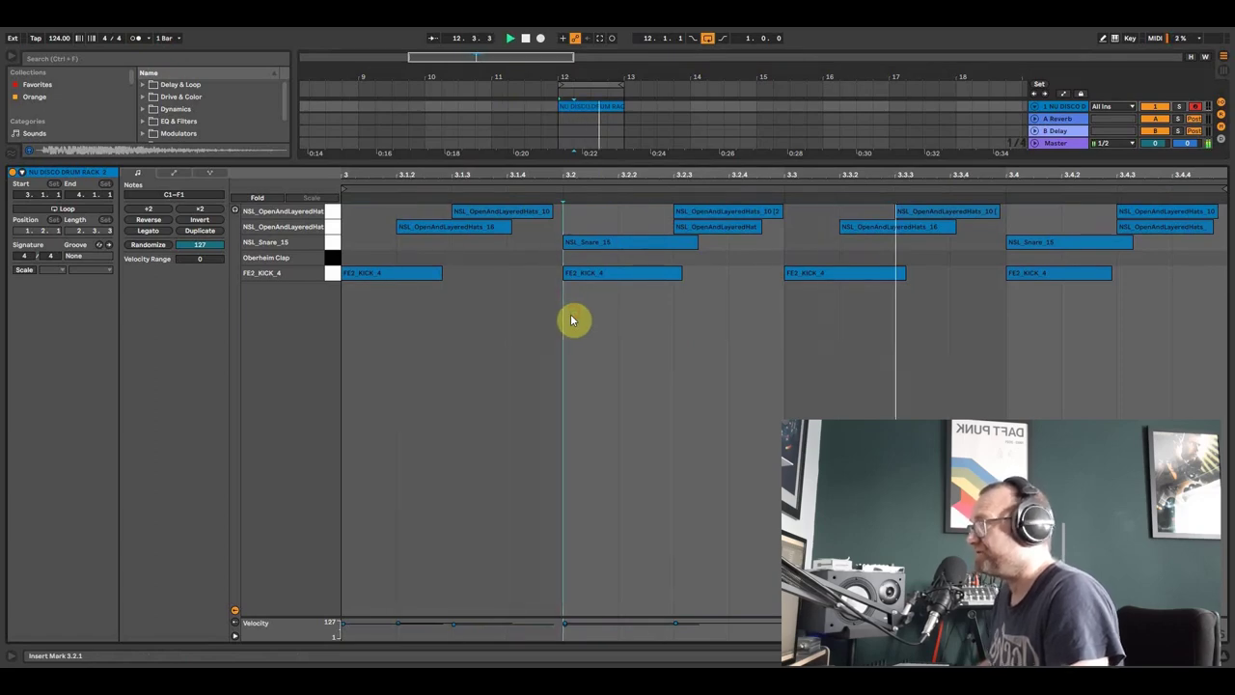
key("Right")
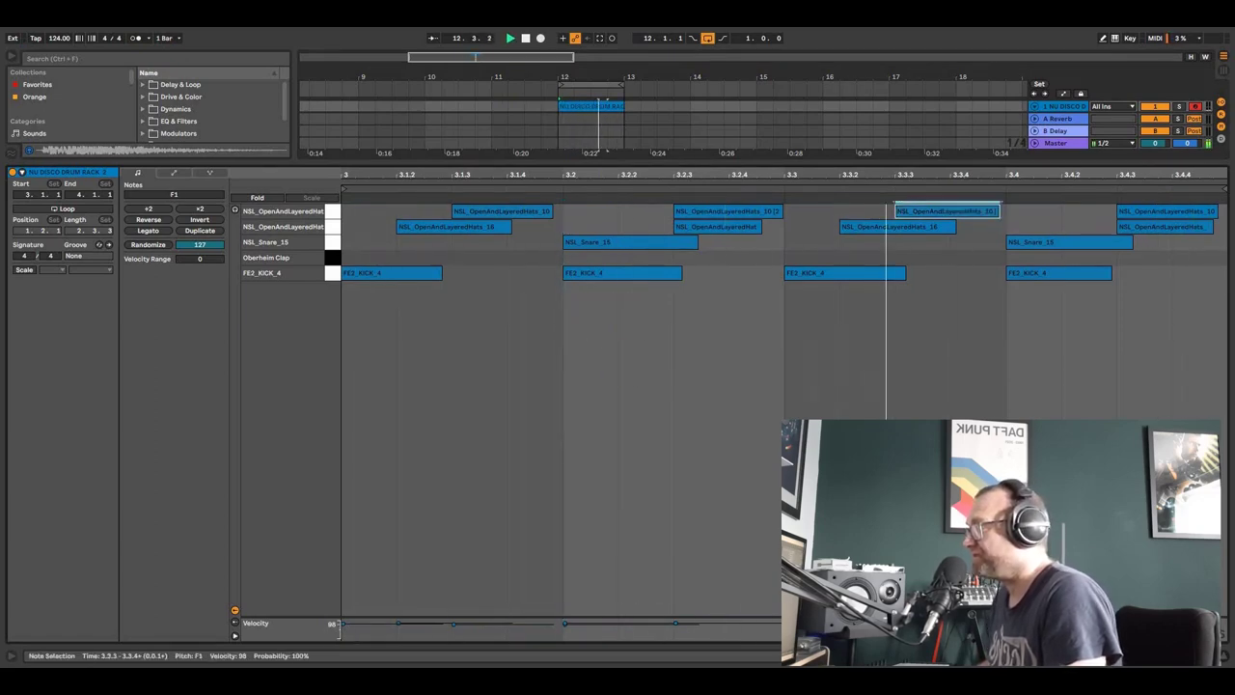
key("alt+Right")
key("alt+Down")
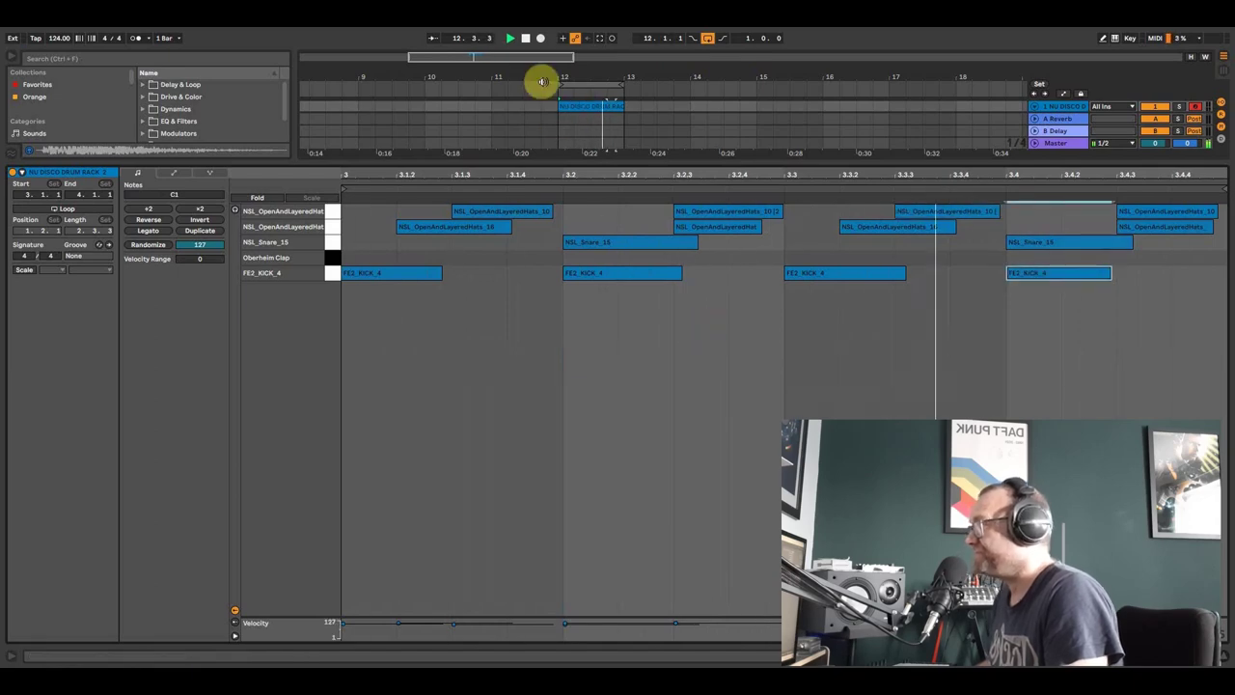
key("space")
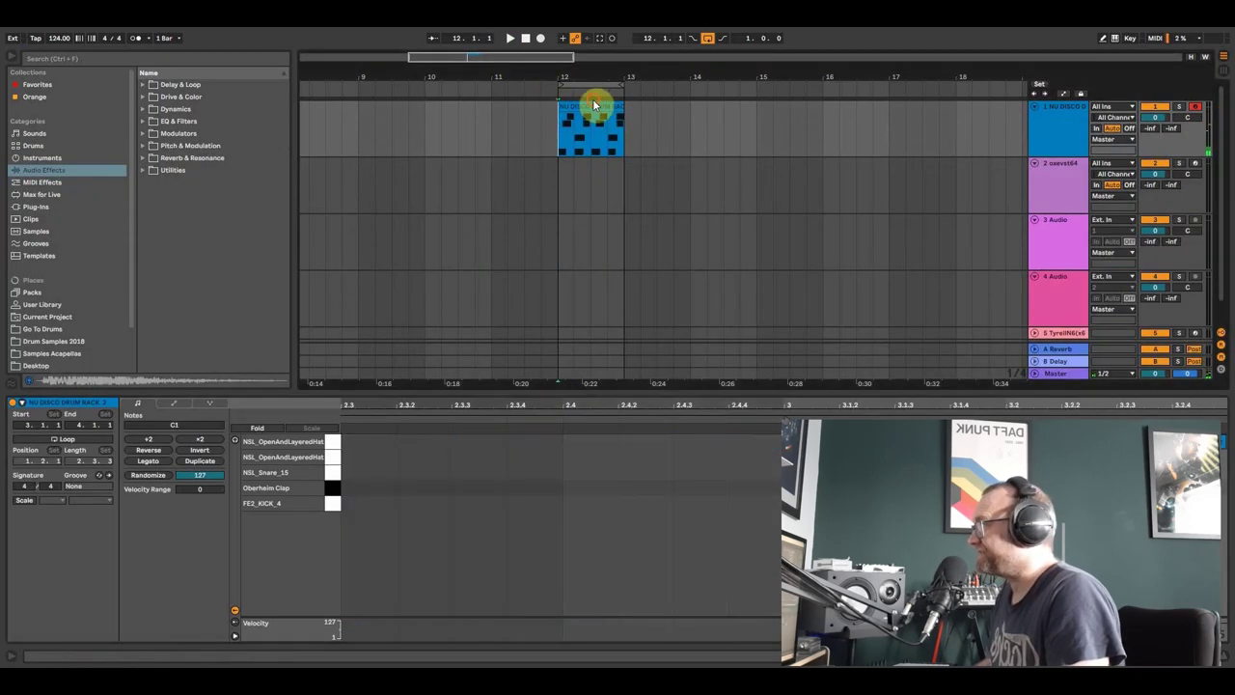
left_click(581, 106)
Step: Copy the drum clip to bar 13 and place Oberheim Clap notes on beats 2 and 4
left_click_drag(580, 106, 648, 108)
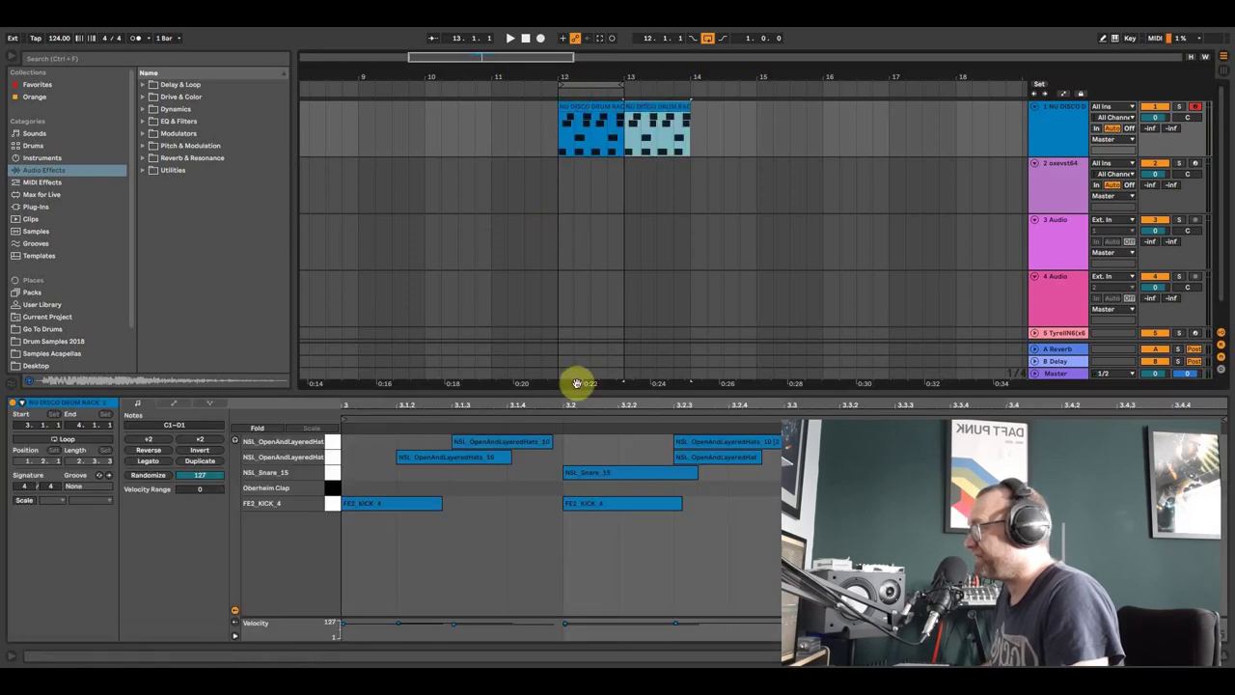
left_click_drag(580, 367, 545, 214)
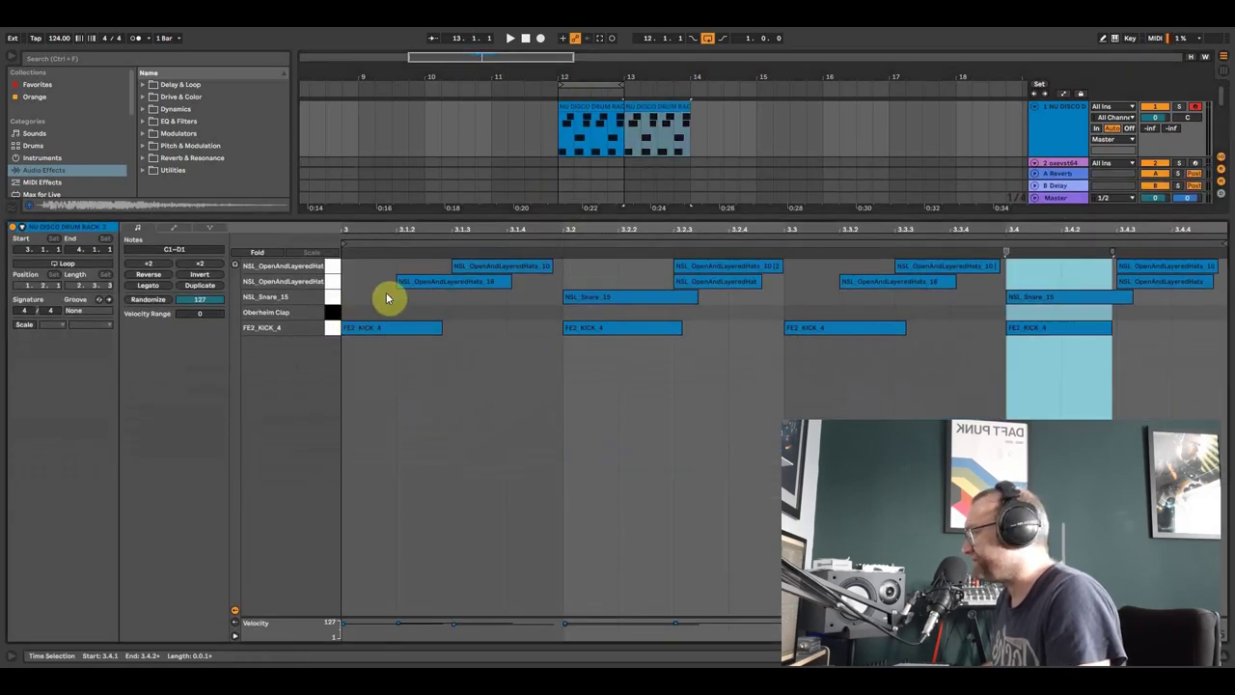
mouse_move(428, 281)
left_mouse_down()
mouse_move(427, 312)
mouse_move(912, 320)
mouse_move(877, 320)
left_mouse_up()
left_click(453, 315)
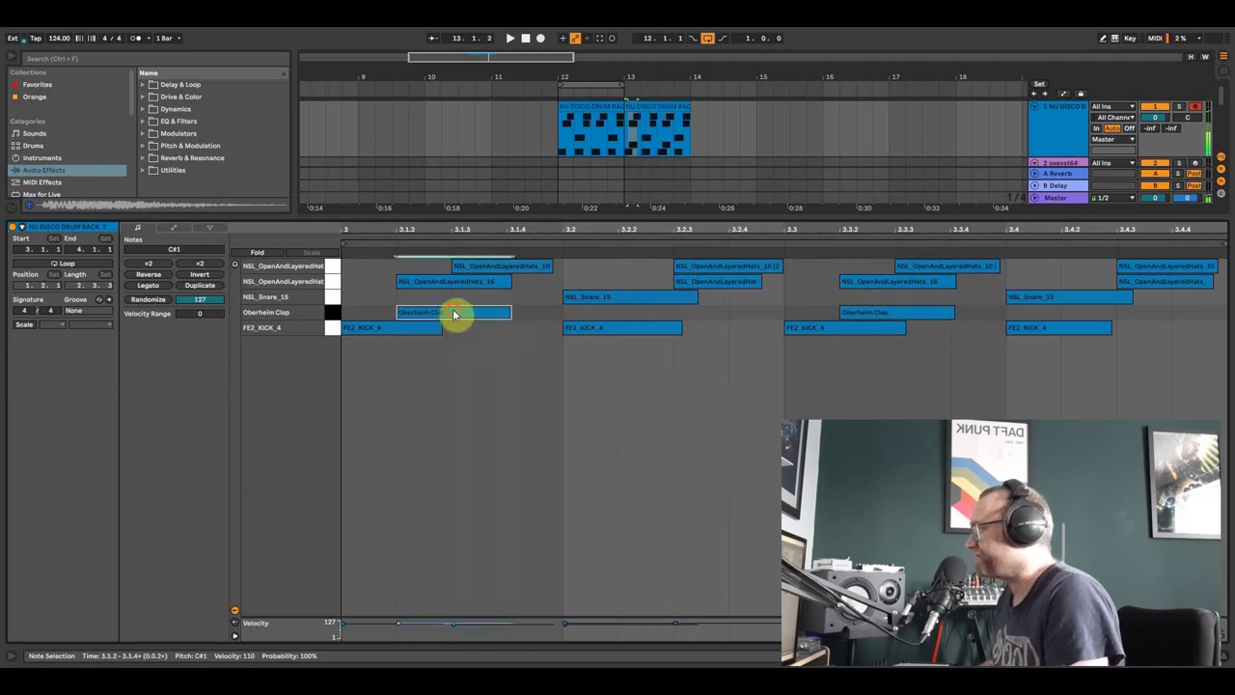
left_click_drag(454, 314, 608, 315)
left_click_drag(871, 317, 1038, 317)
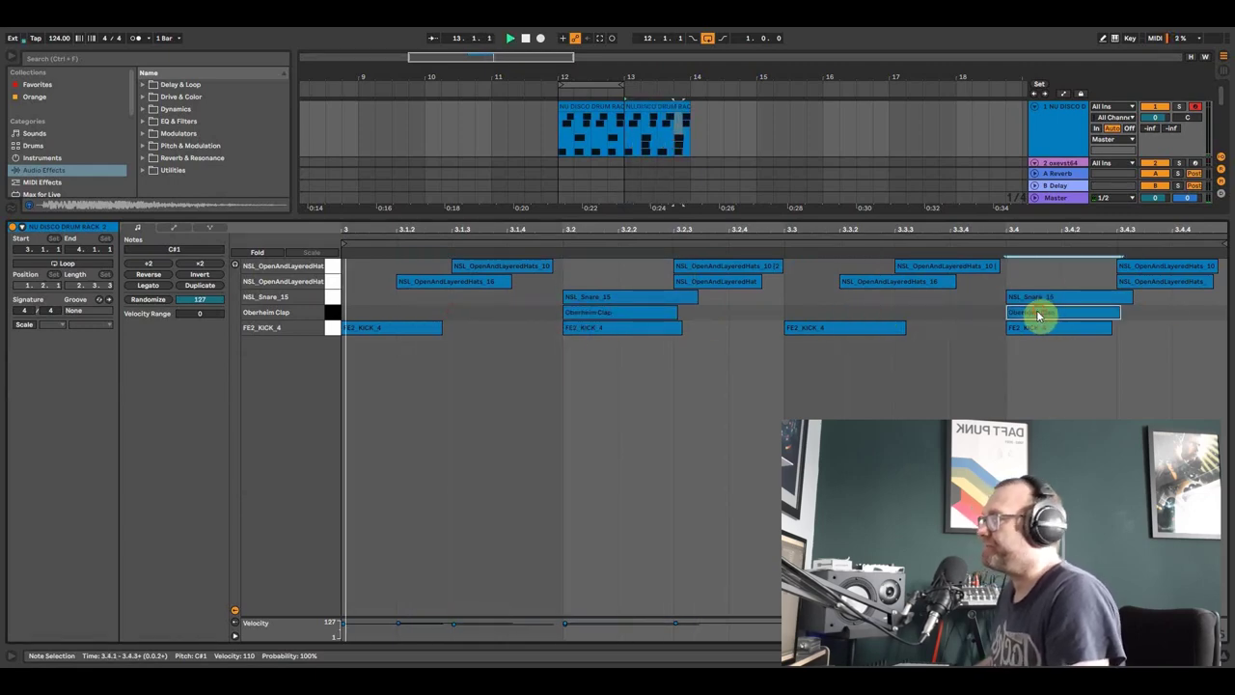
Step: Select both clap notes and adjust the velocity of the beat-2 clap
left_click(607, 313)
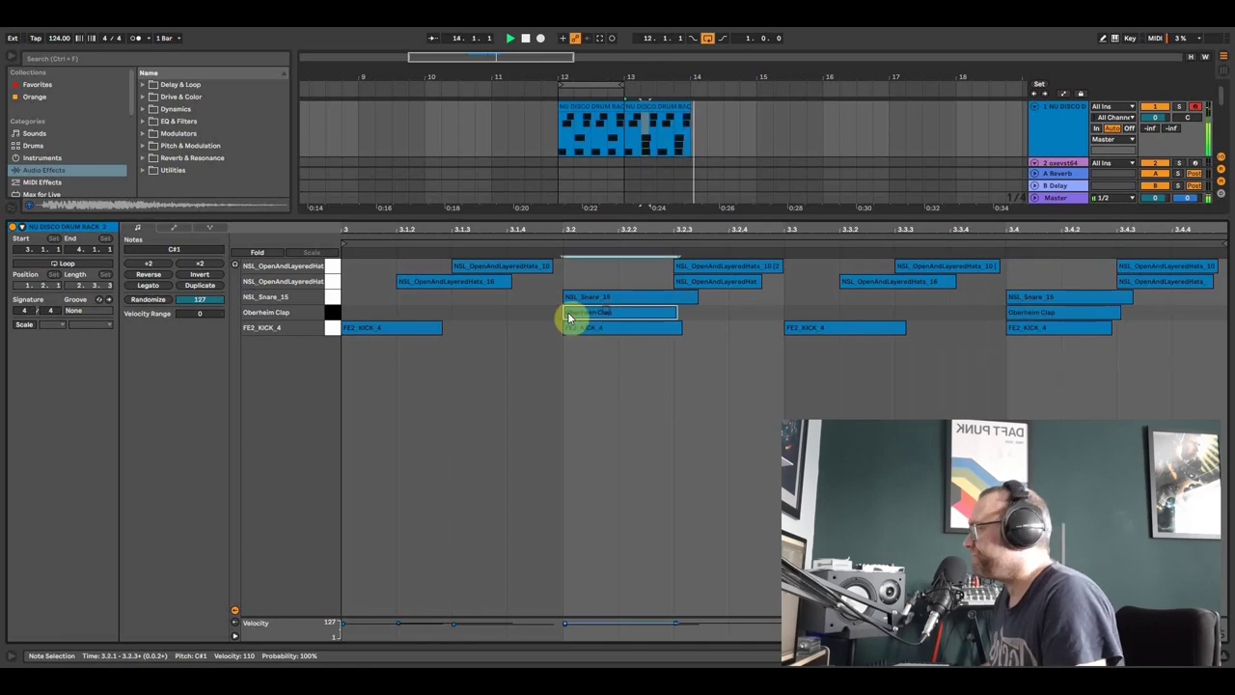
left_click_drag(543, 317, 1117, 310)
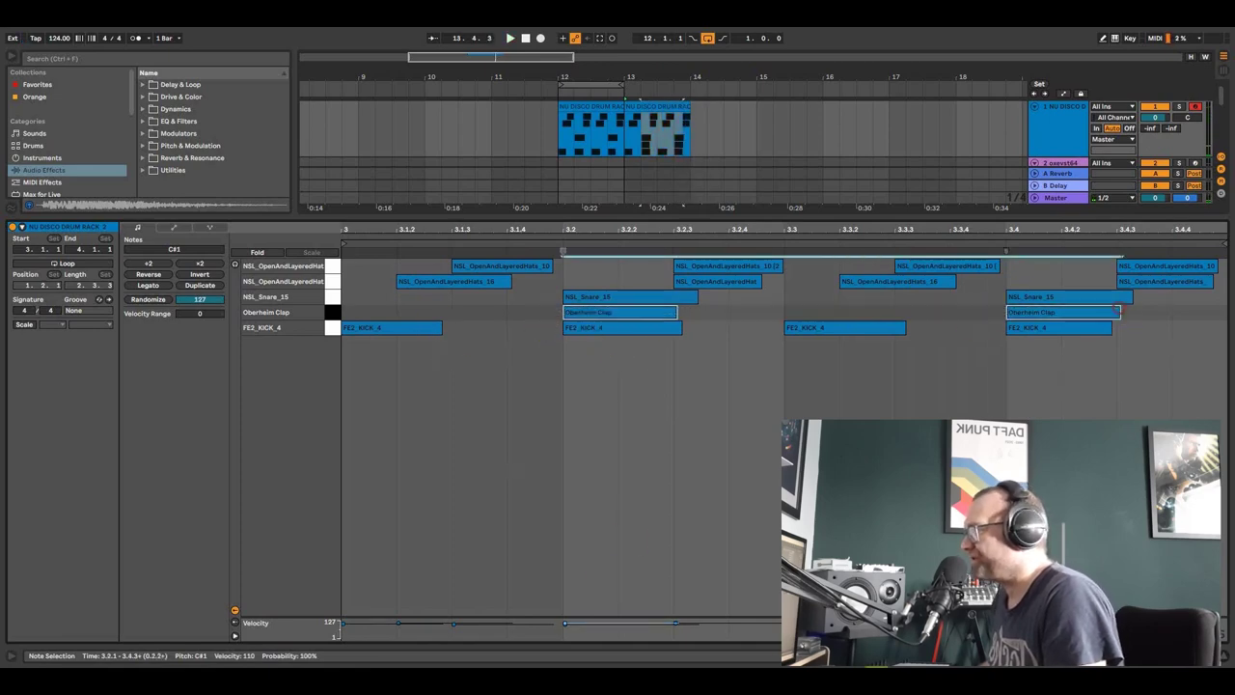
left_click(566, 625)
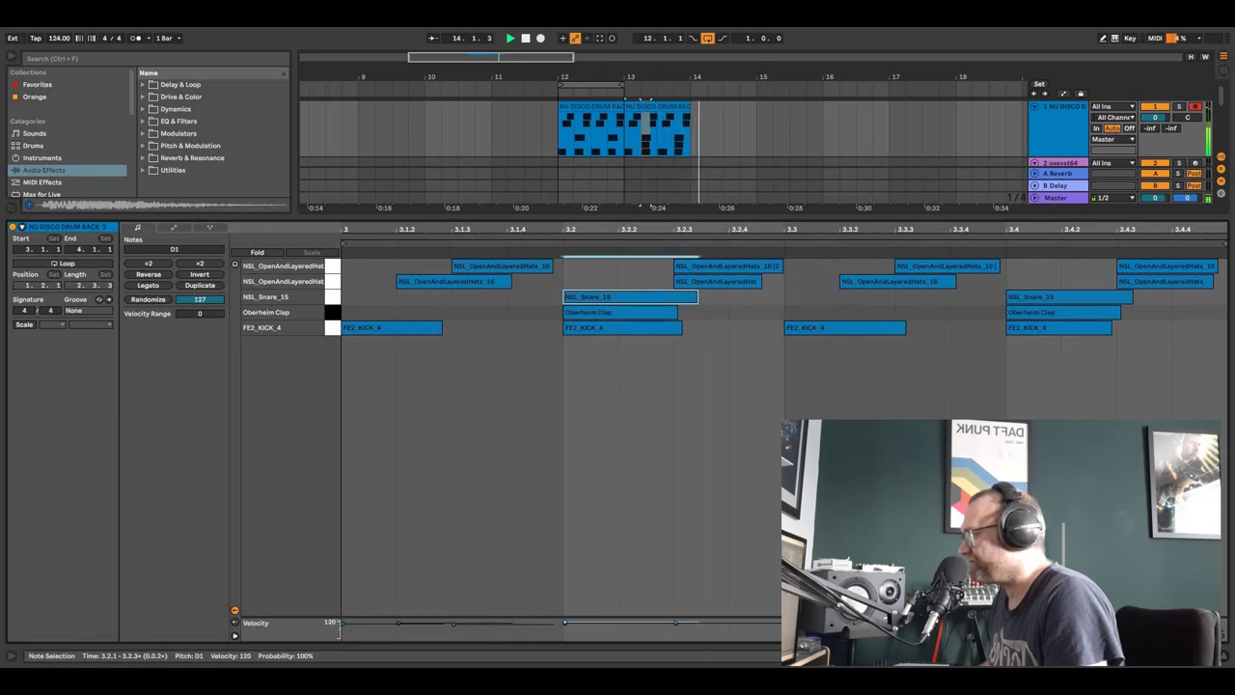
left_click(567, 628)
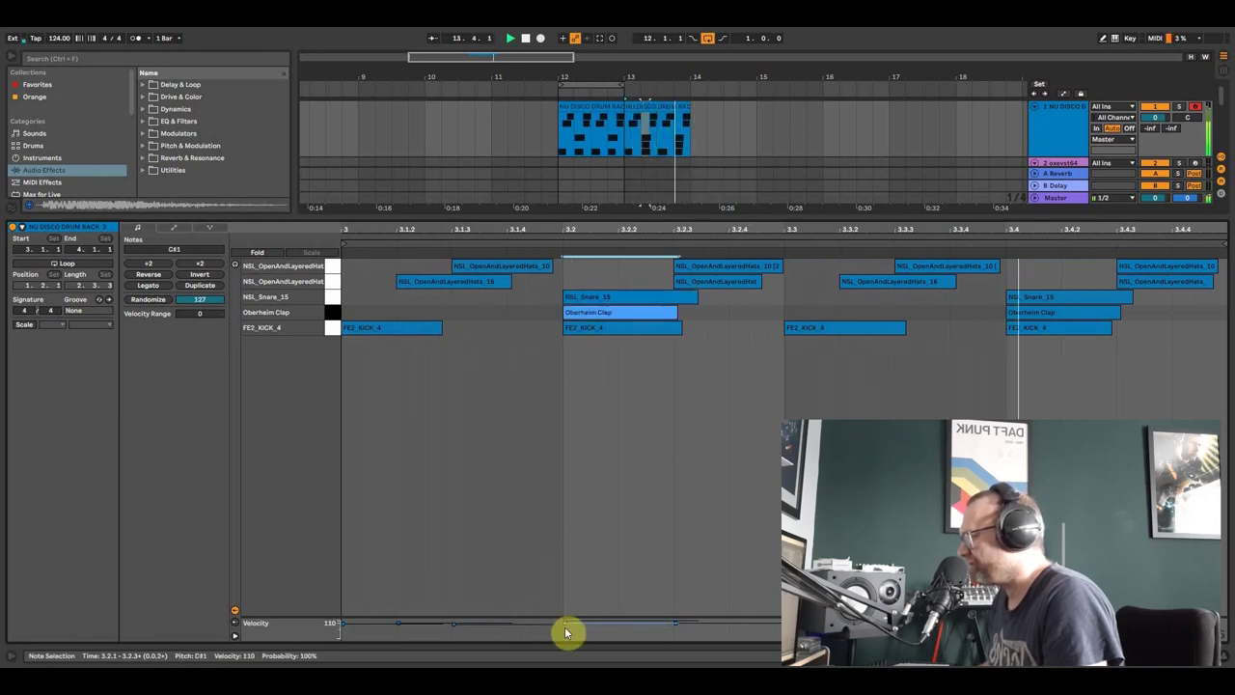
left_click_drag(567, 632, 566, 628)
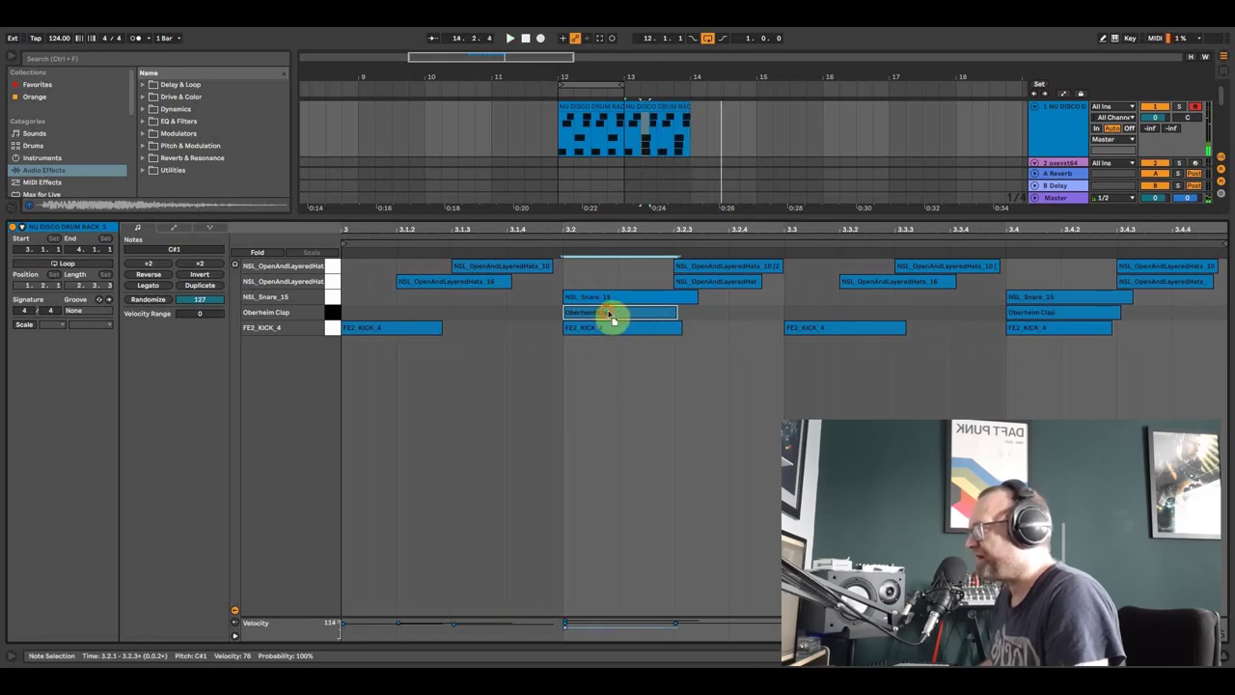
left_click(1033, 312)
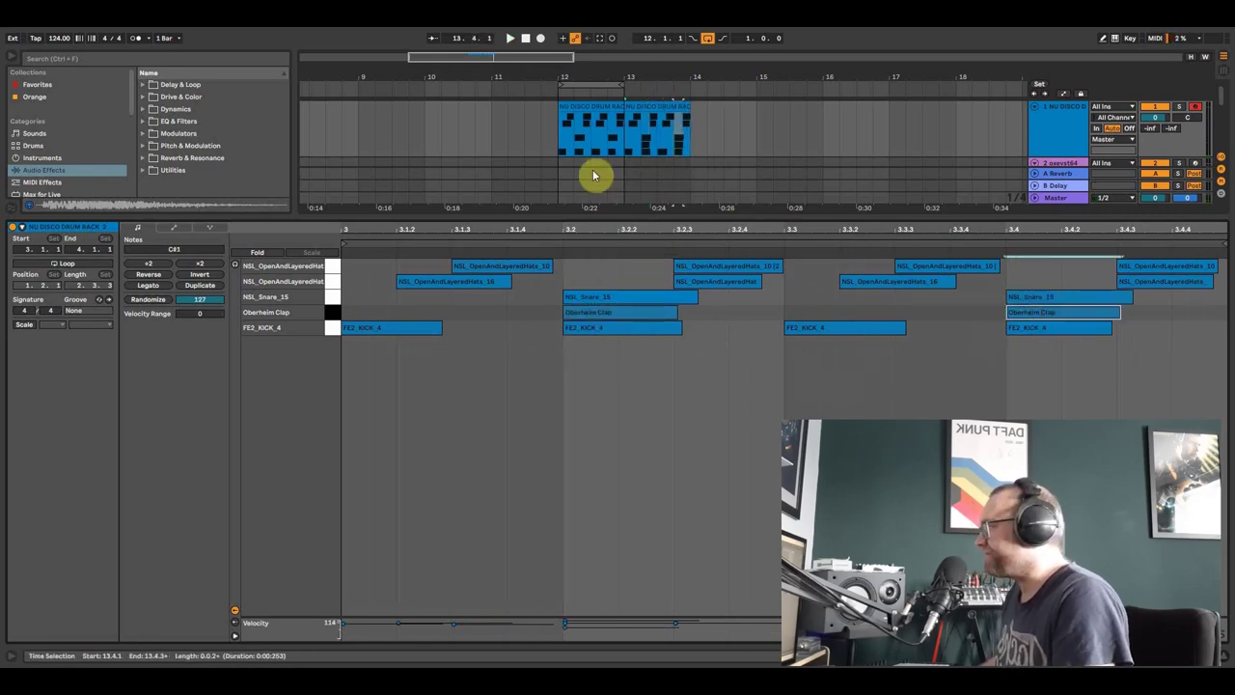
left_click(561, 132)
Step: Extend the loop over both drum clips, arm track 2 and set the start at bar 12
left_click_drag(603, 216, 603, 453)
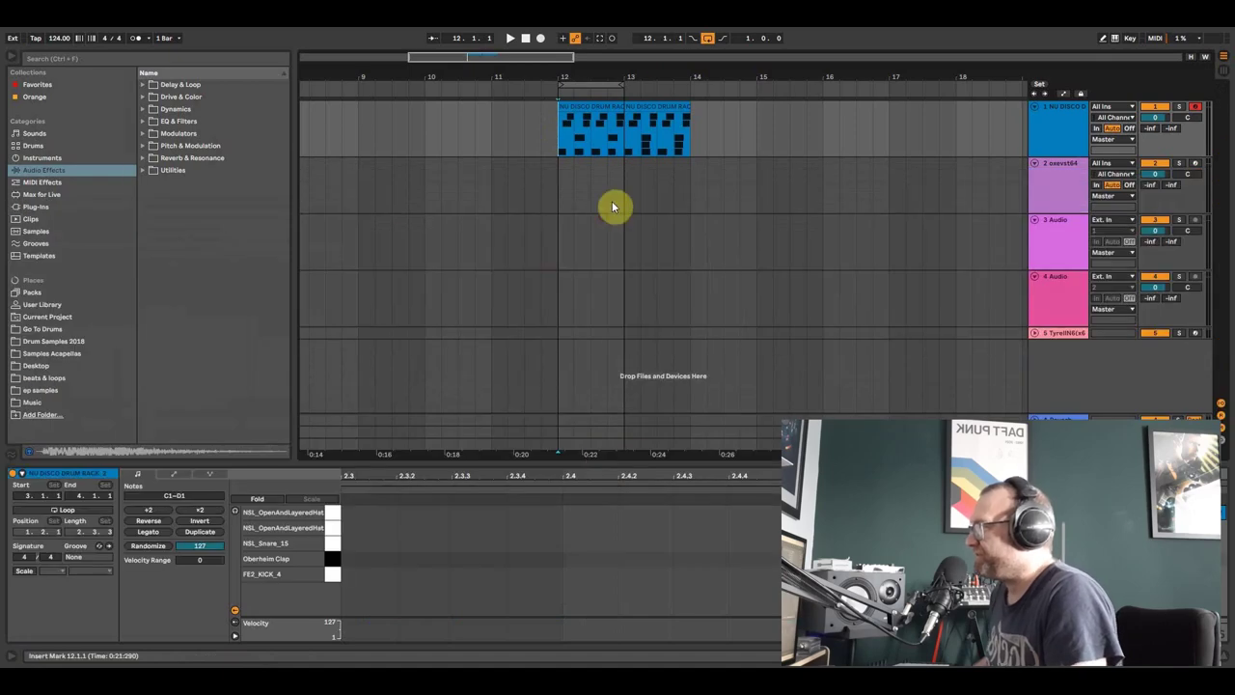
left_click_drag(628, 86, 695, 85)
left_click(696, 85)
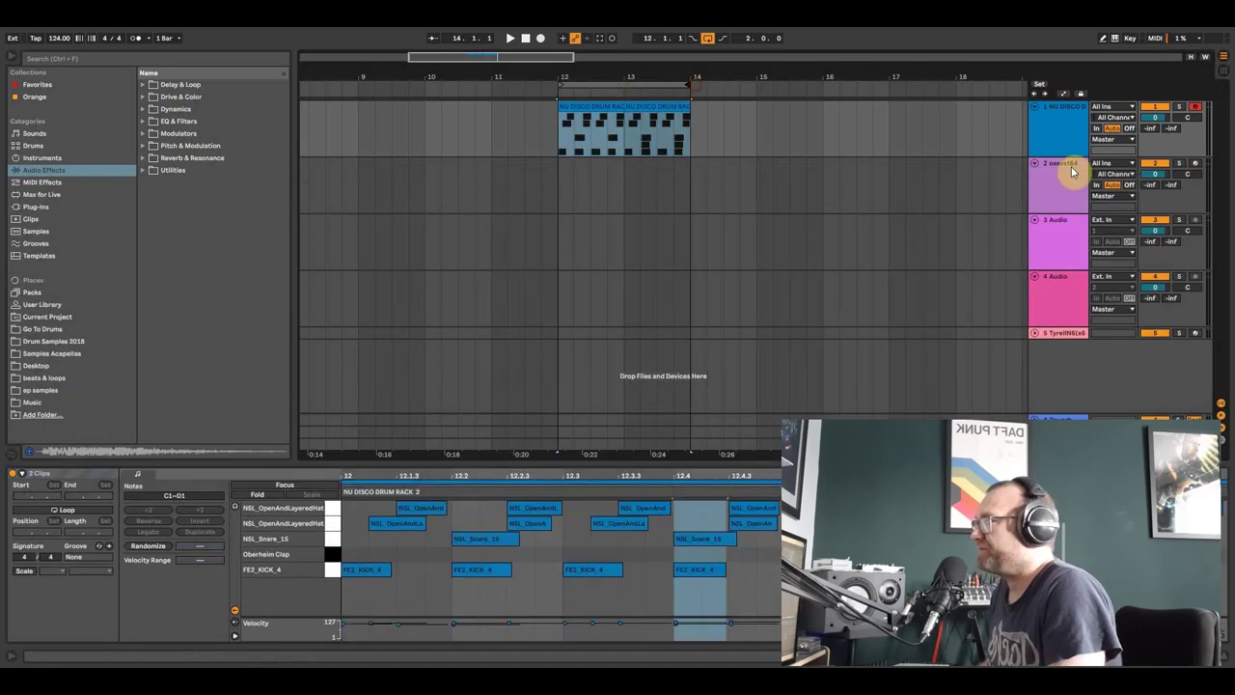
left_click(1195, 163)
left_click(556, 192)
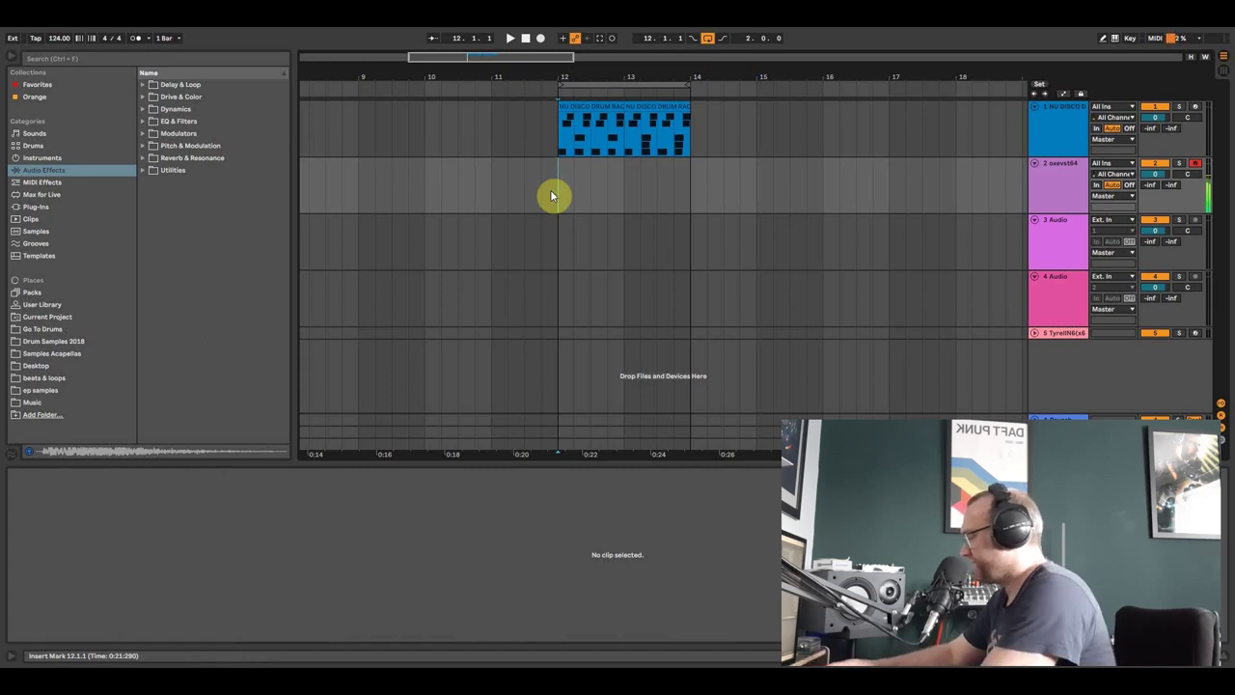
Step: Record the two-bar G0/A#0 bass line and show its notes in a larger editor
key("F9")
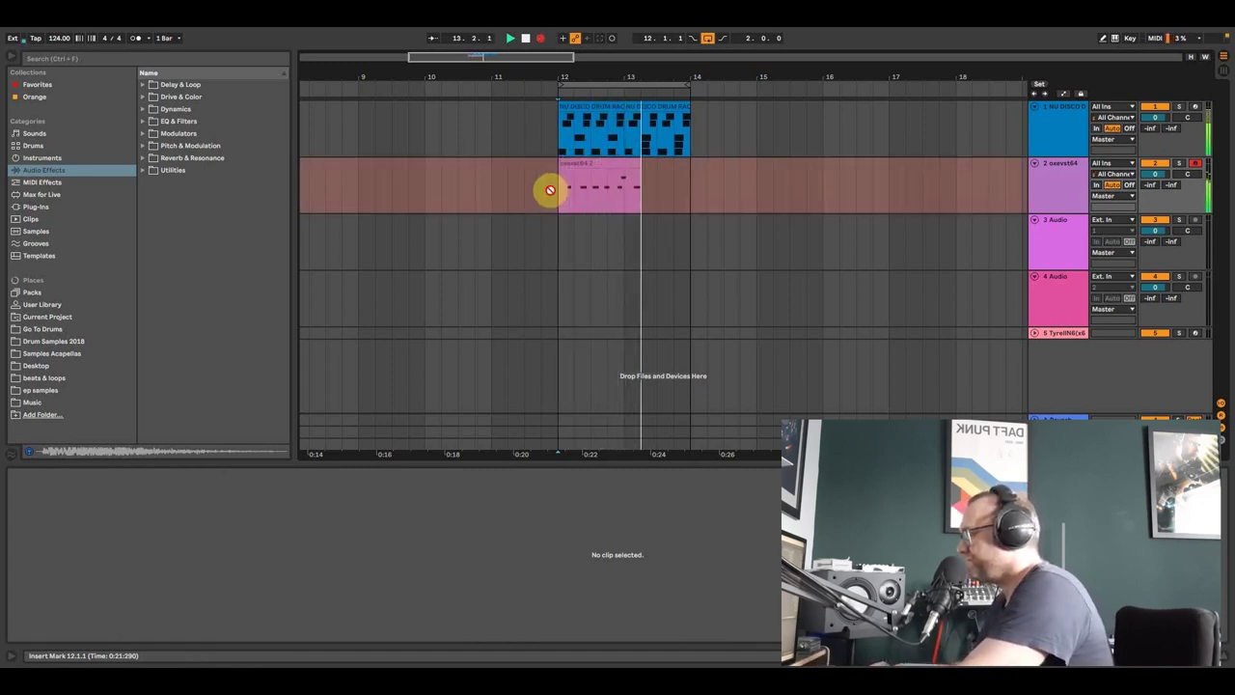
key("space")
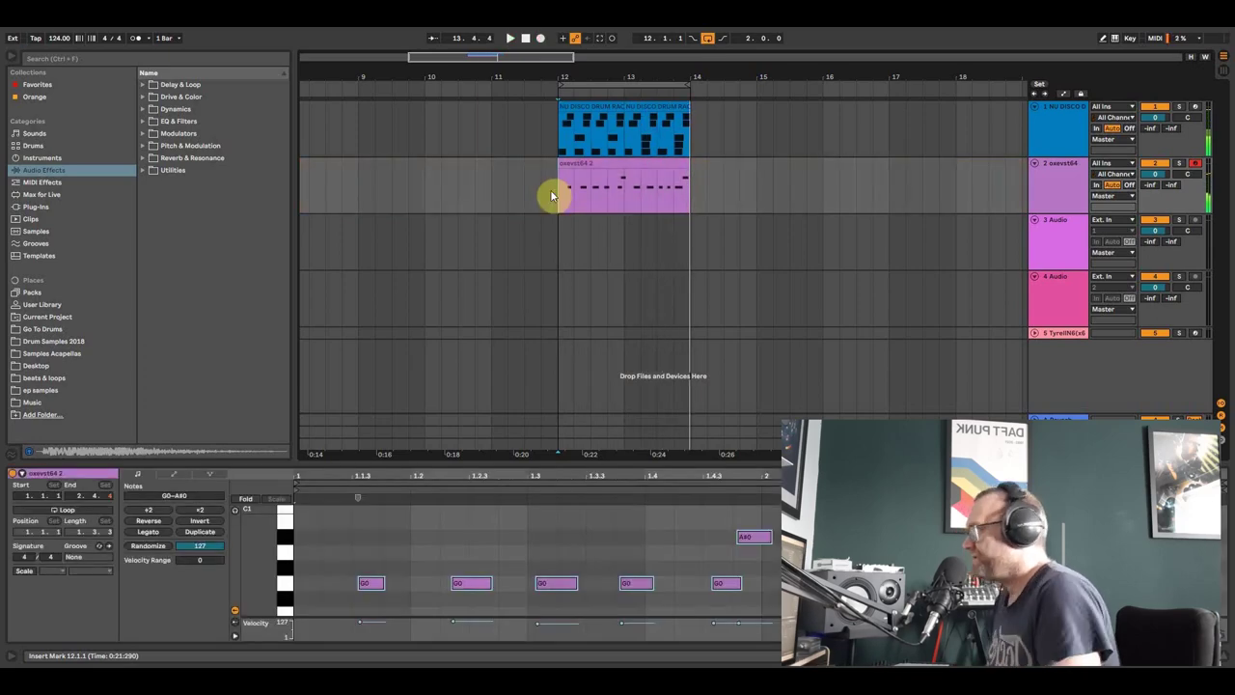
left_click(585, 153)
left_click(593, 166)
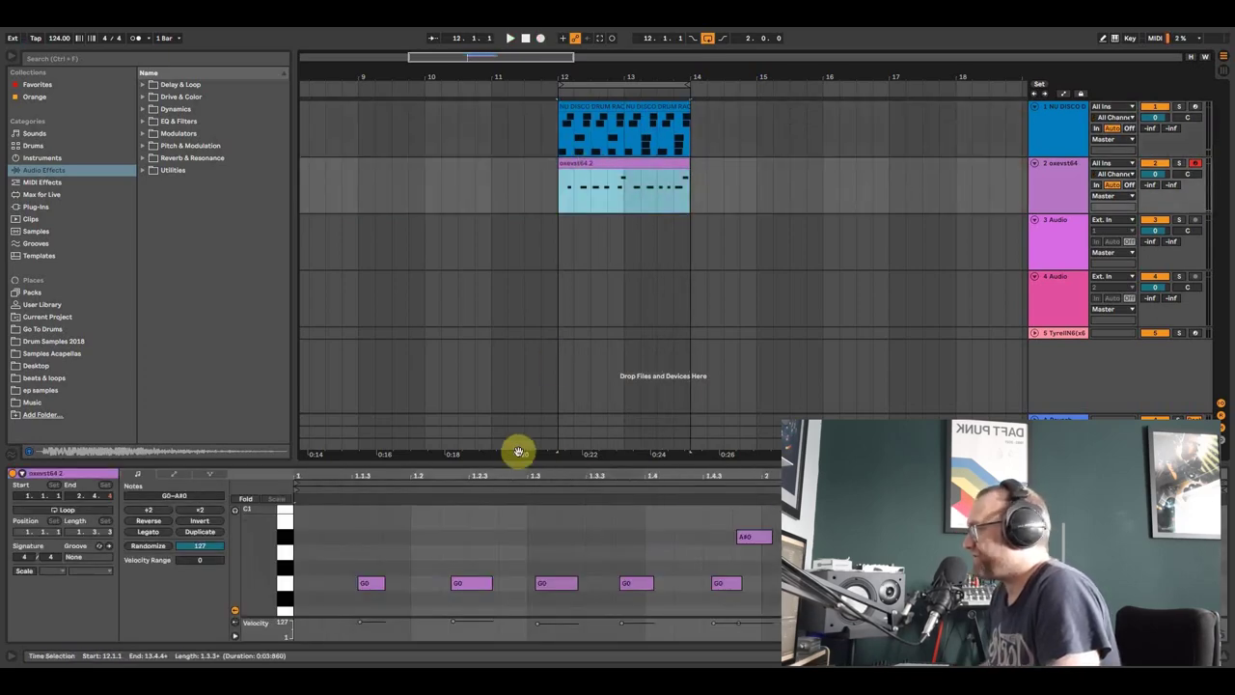
left_click_drag(515, 461, 516, 268)
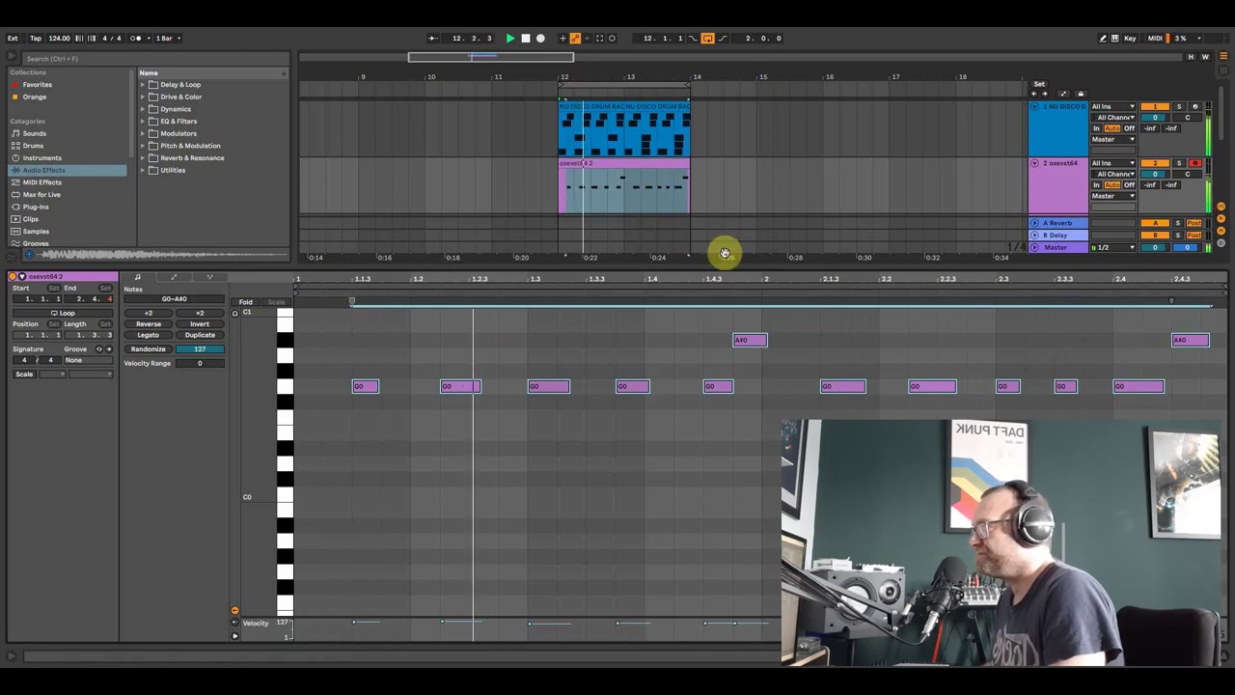
Step: Shorten the first G0 bass note slightly and restore the arrangement area
left_click(375, 388)
left_click_drag(376, 385, 406, 388)
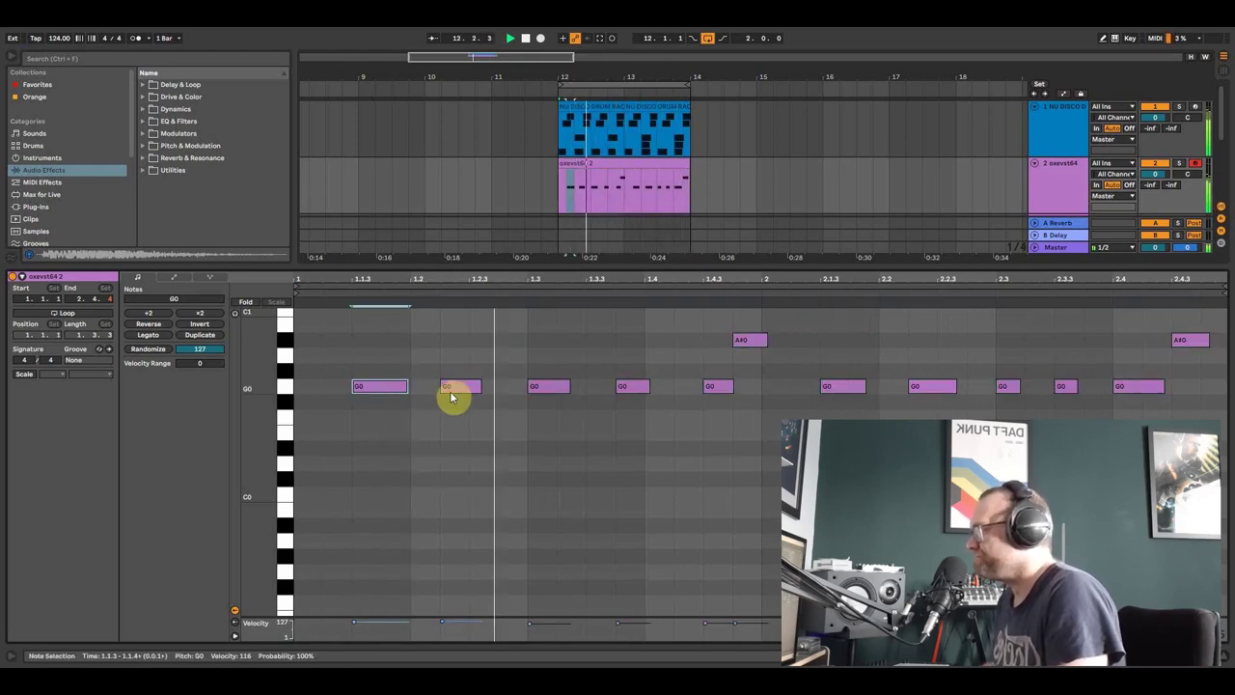
left_click_drag(406, 392, 399, 389)
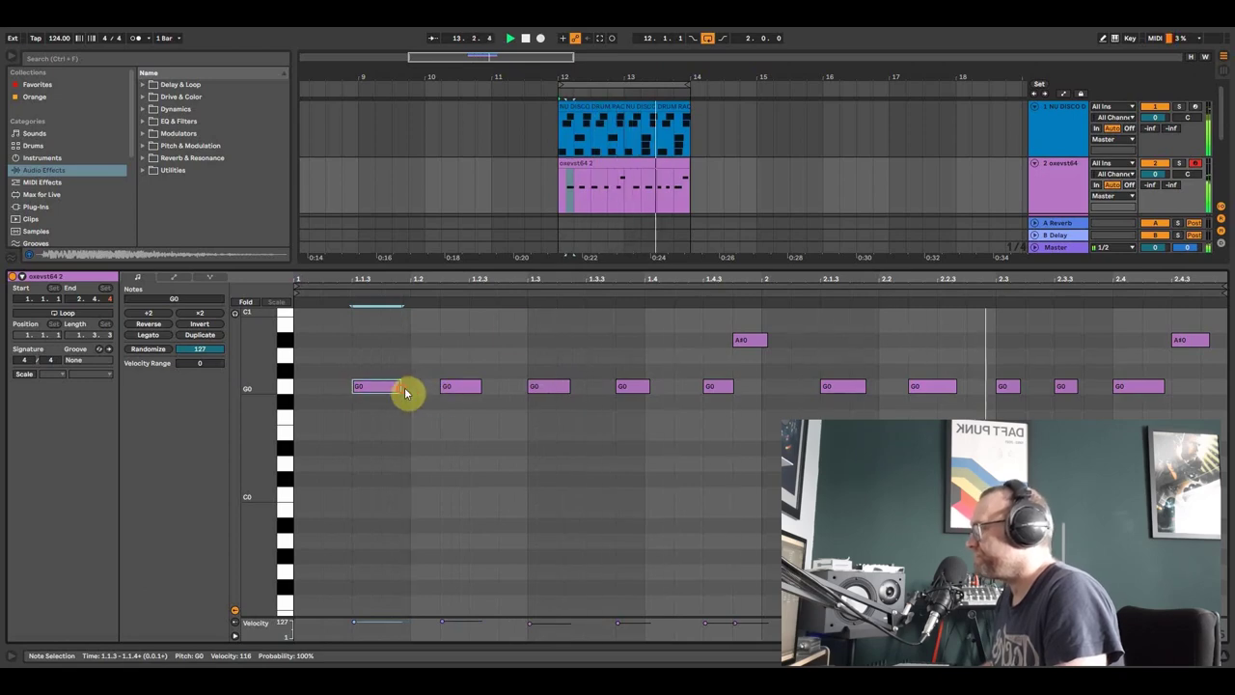
left_click_drag(642, 269, 662, 447)
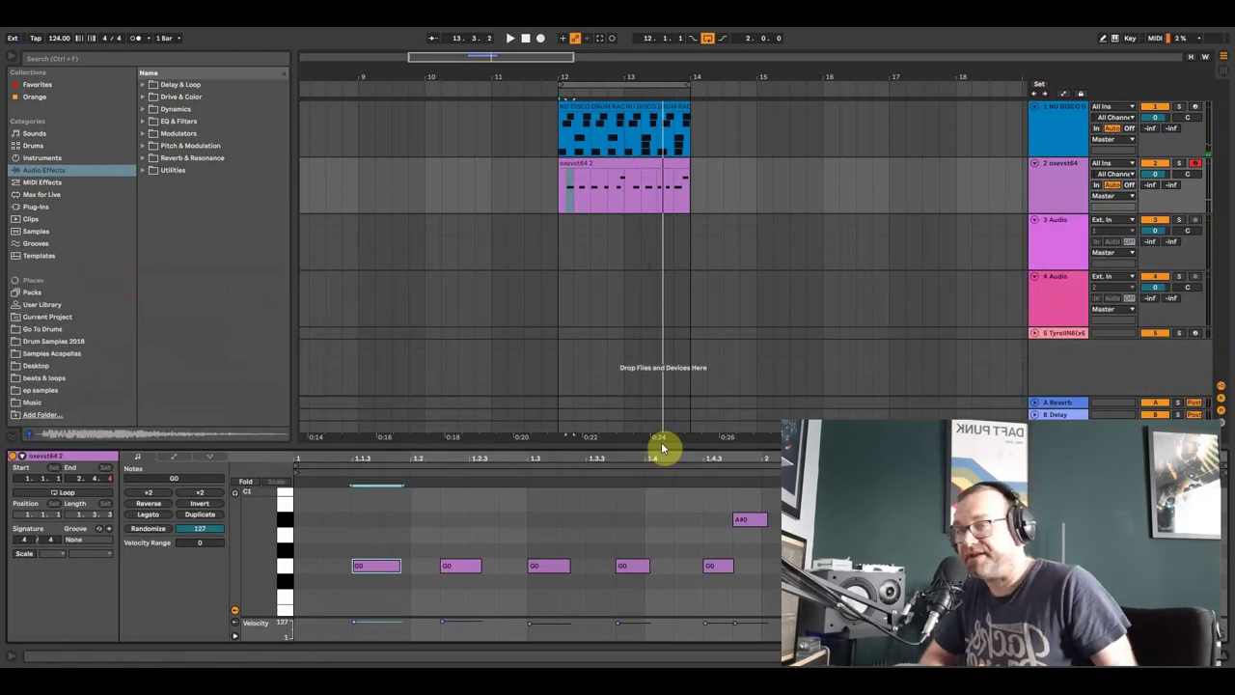
left_click(800, 120)
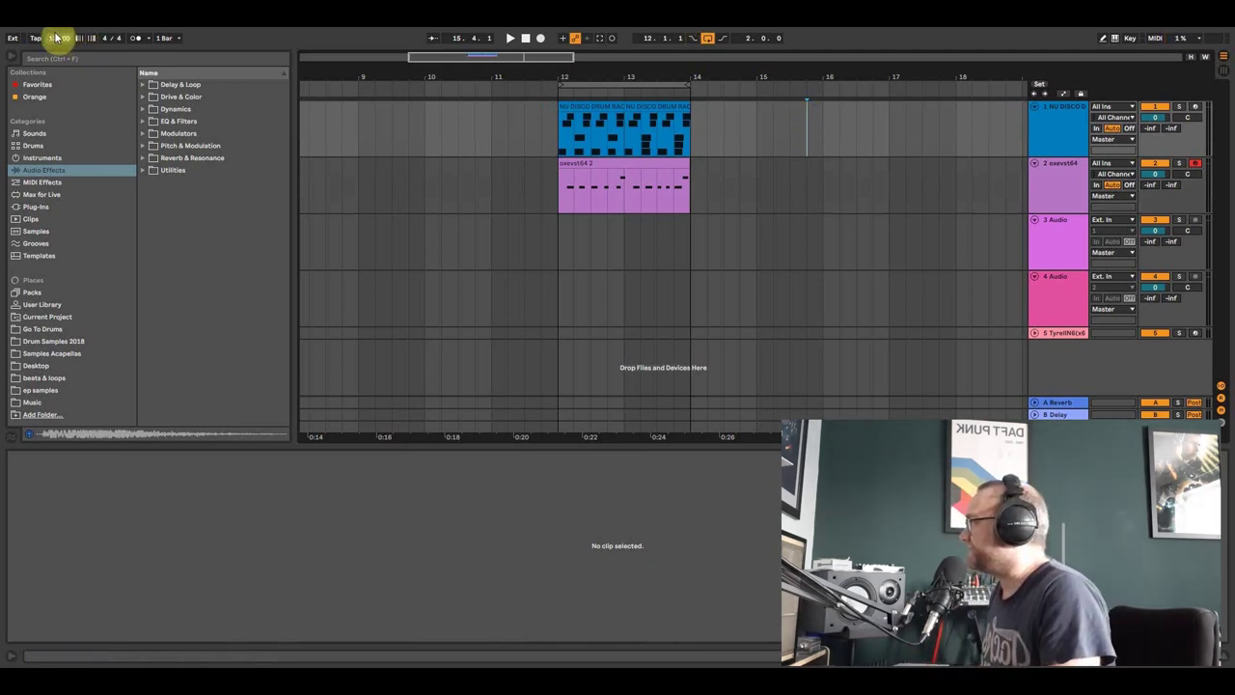
Step: Lower the tempo to 110 BPM, then record a drum take on track 1 from bar 15 with the metronome on
left_click_drag(56, 37, 56, 44)
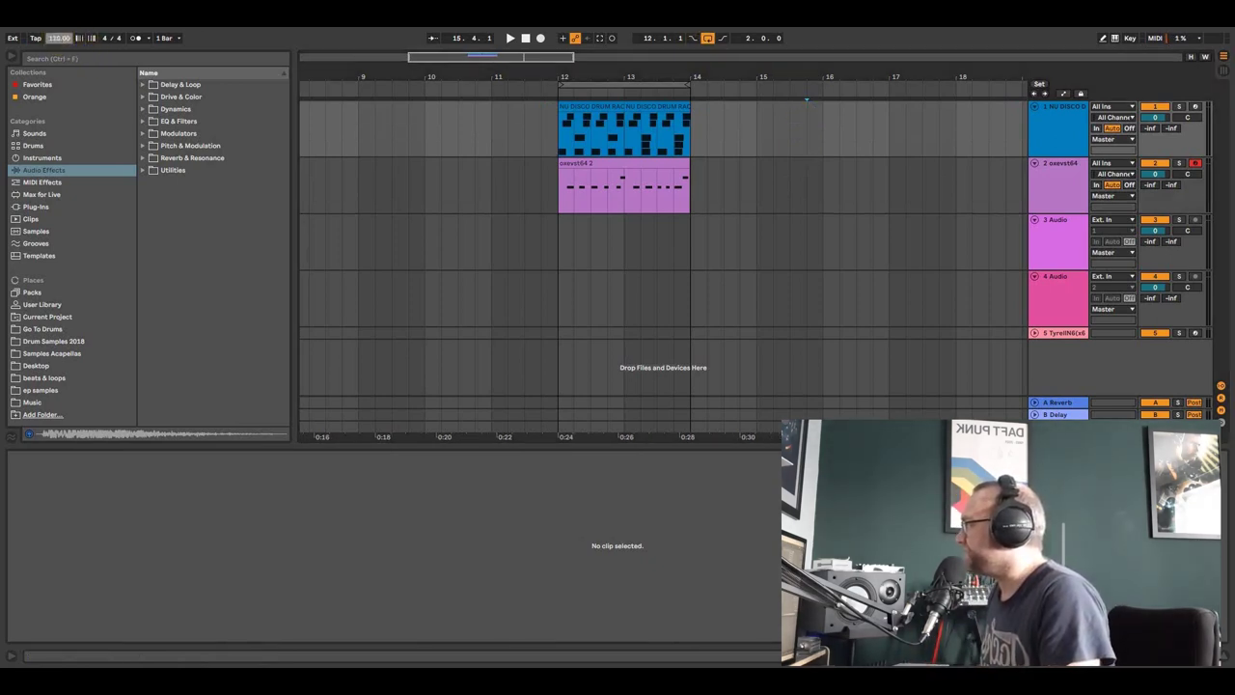
left_click(759, 138)
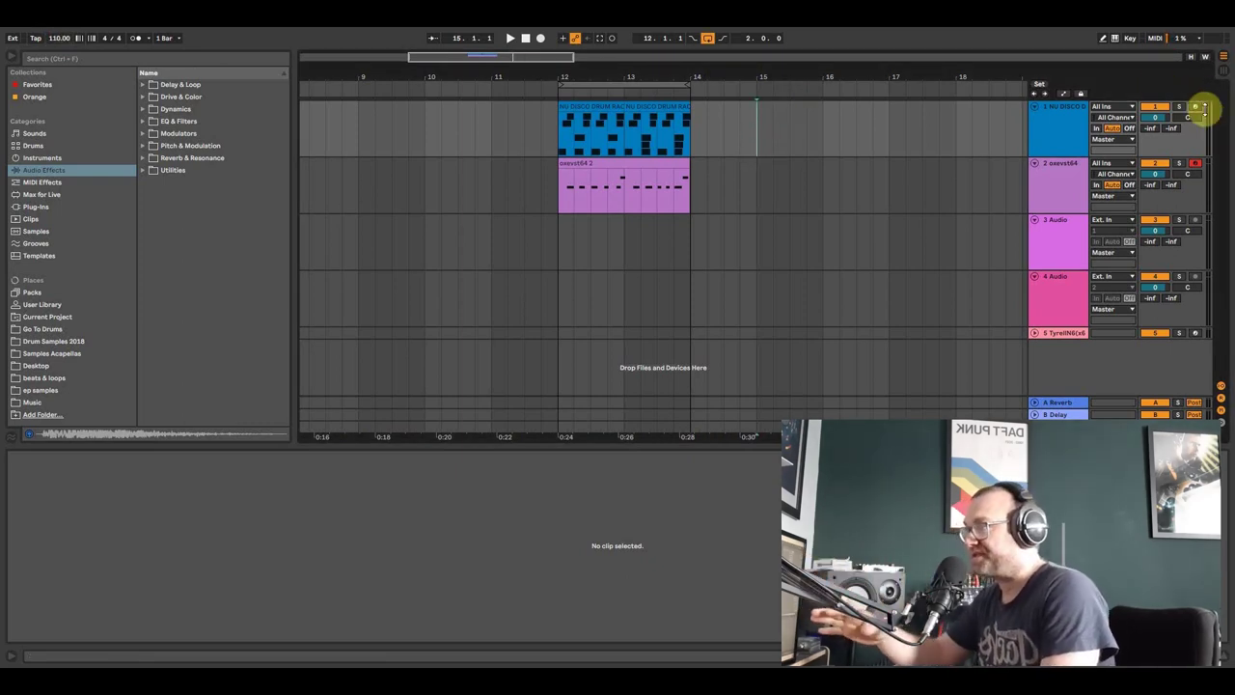
left_click(1195, 107)
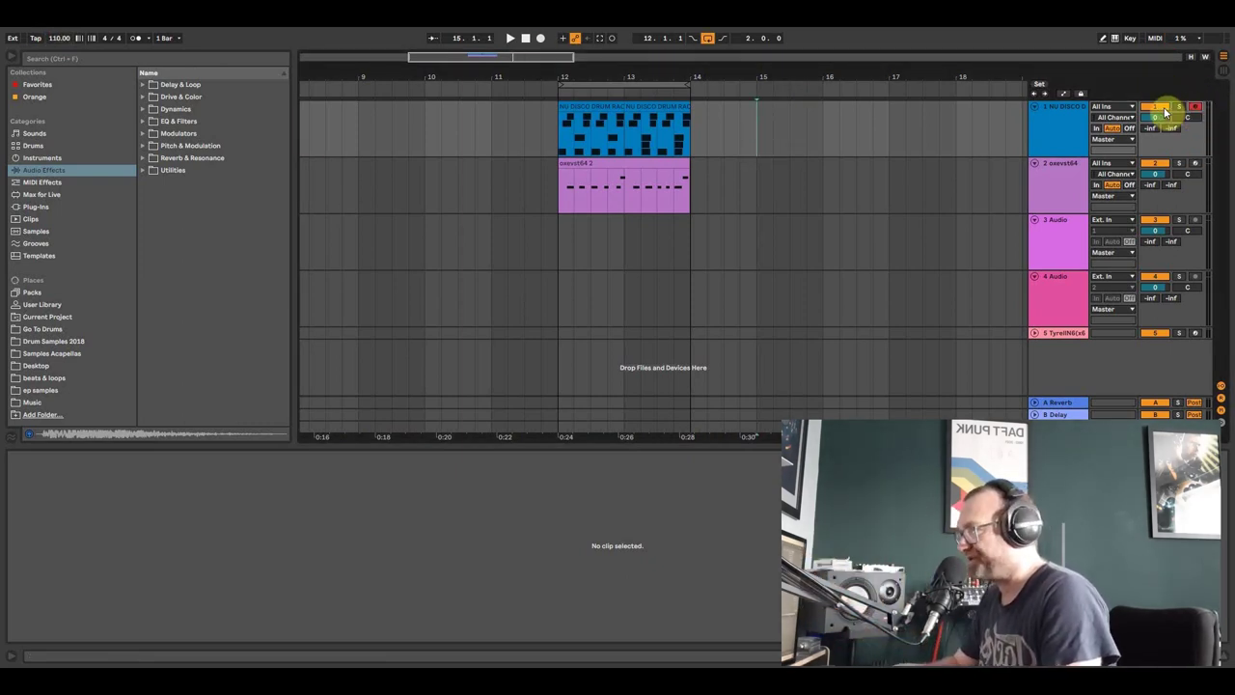
key("F9")
left_click(321, 76)
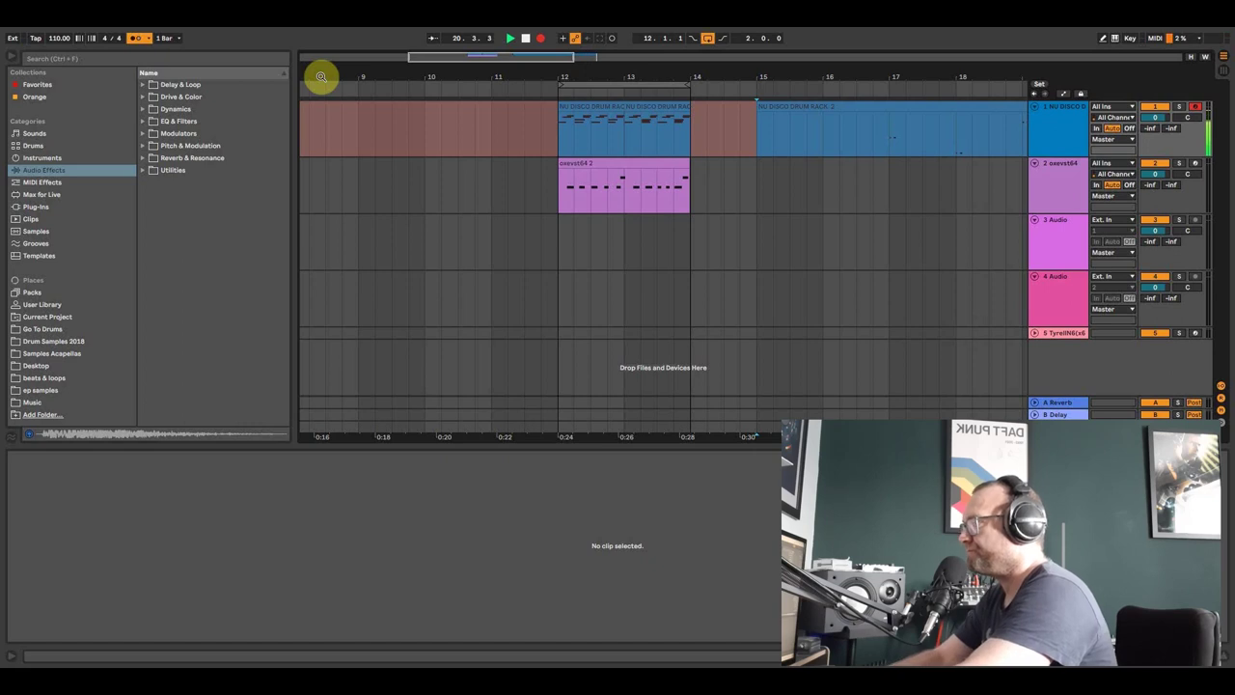
key("F9")
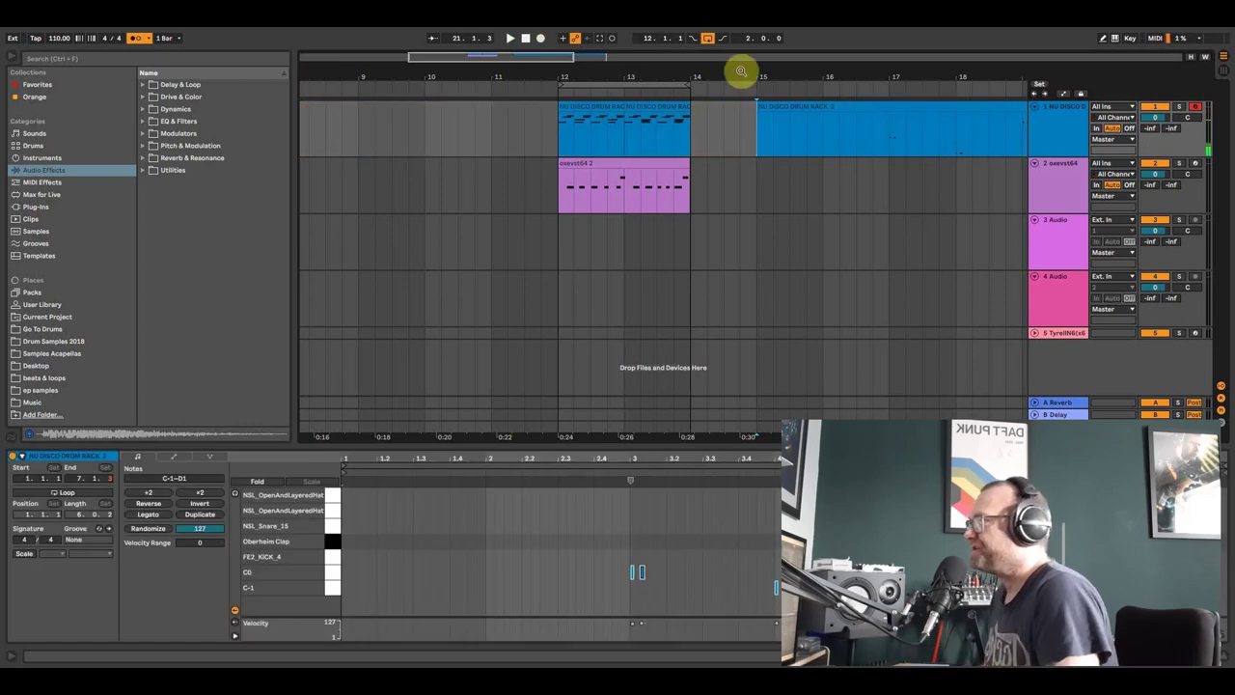
Step: Move the recorded drum clip to bar 17 and quantise all its notes
mouse_move(741, 71)
left_mouse_down()
mouse_move(524, 110)
mouse_move(643, 114)
left_mouse_up()
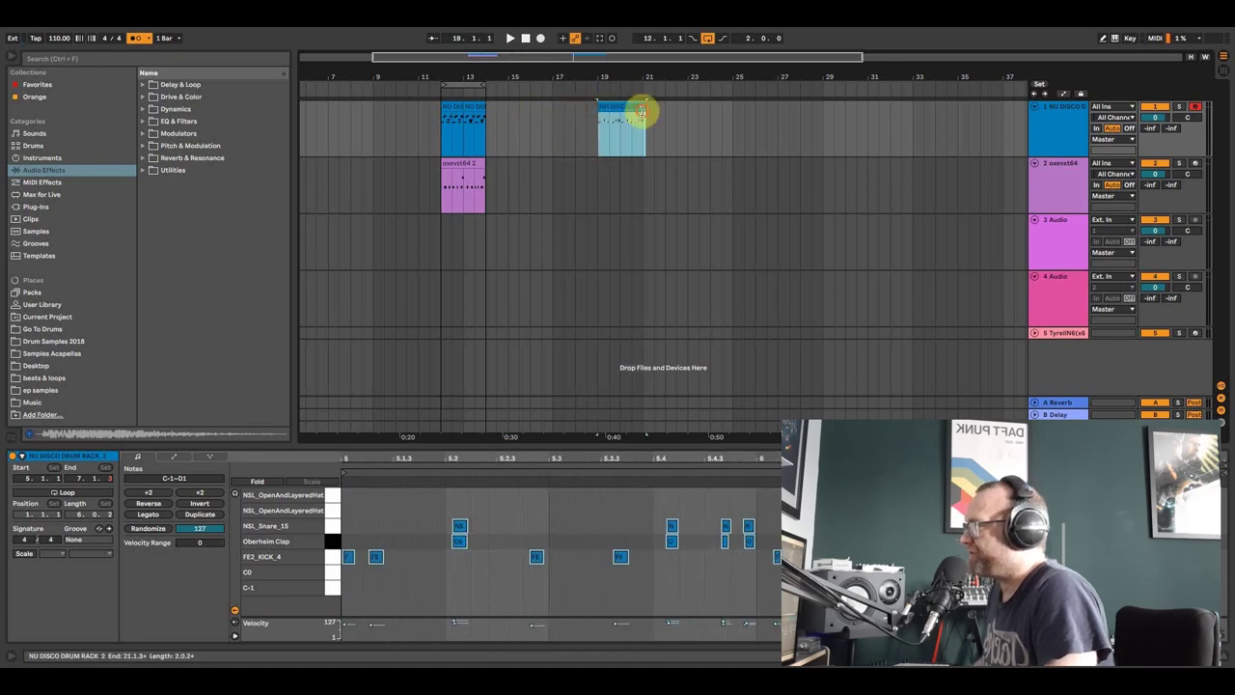
left_click(557, 114)
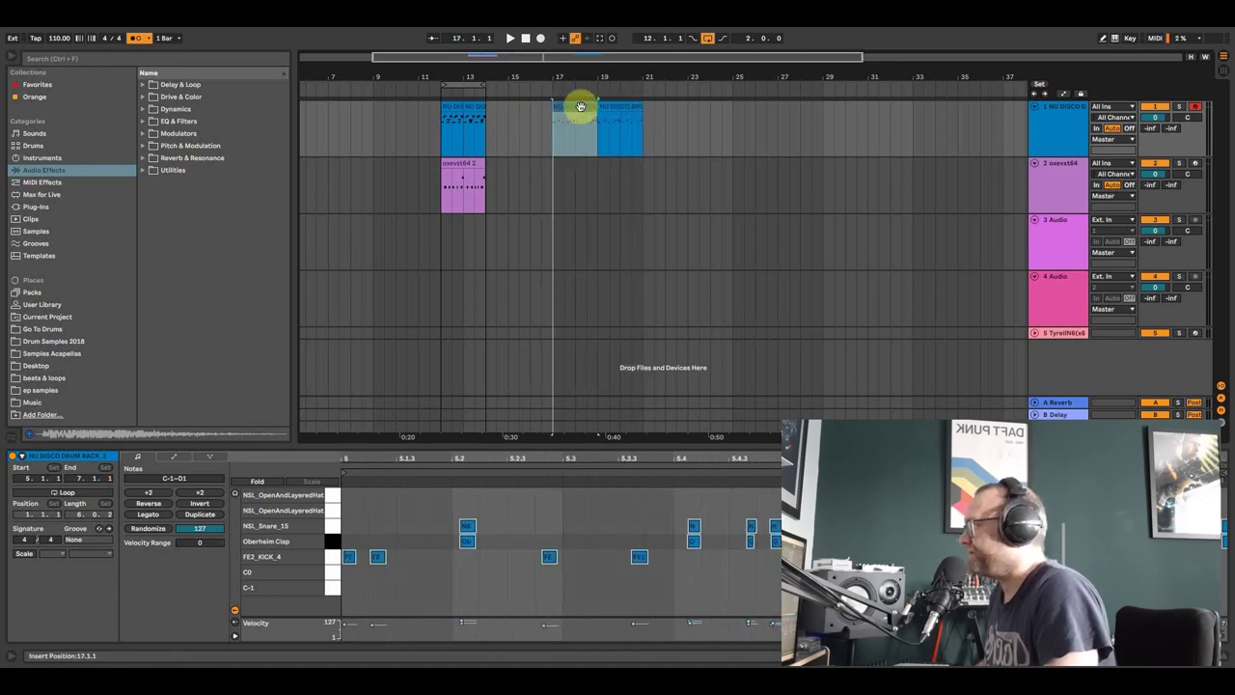
left_click_drag(580, 106, 580, 106)
left_click_drag(474, 446, 474, 236)
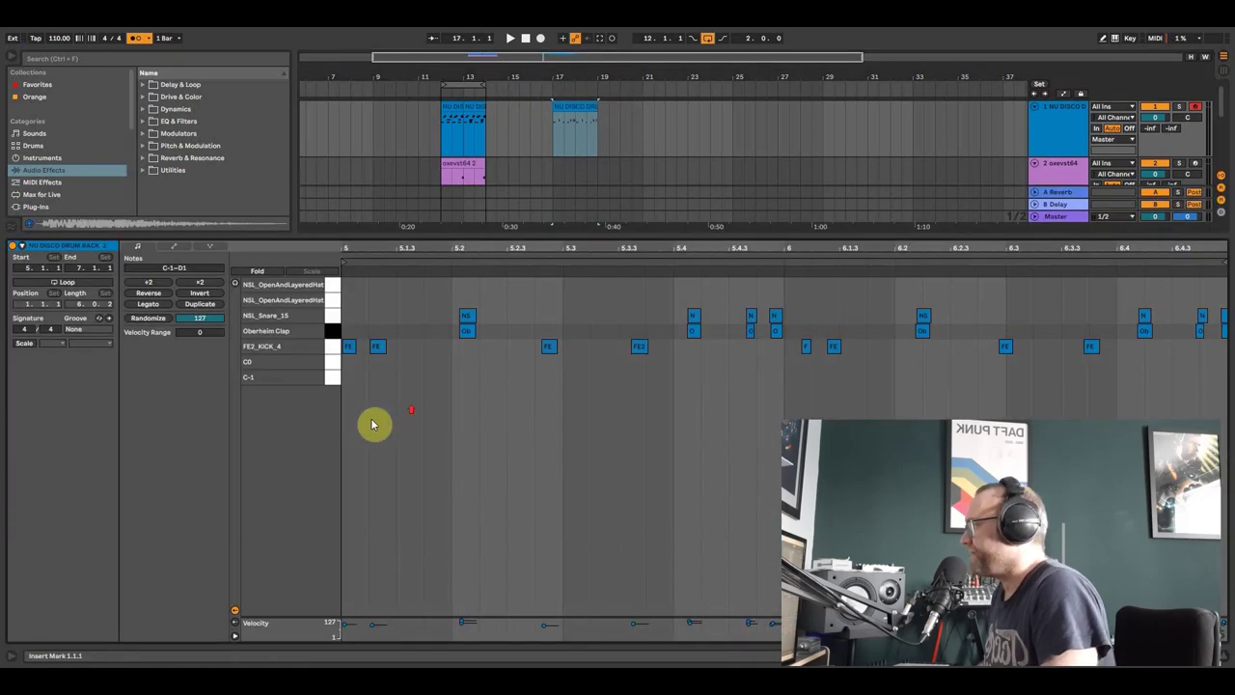
left_click_drag(350, 403, 1230, 225)
key("ctrl+u")
key("space")
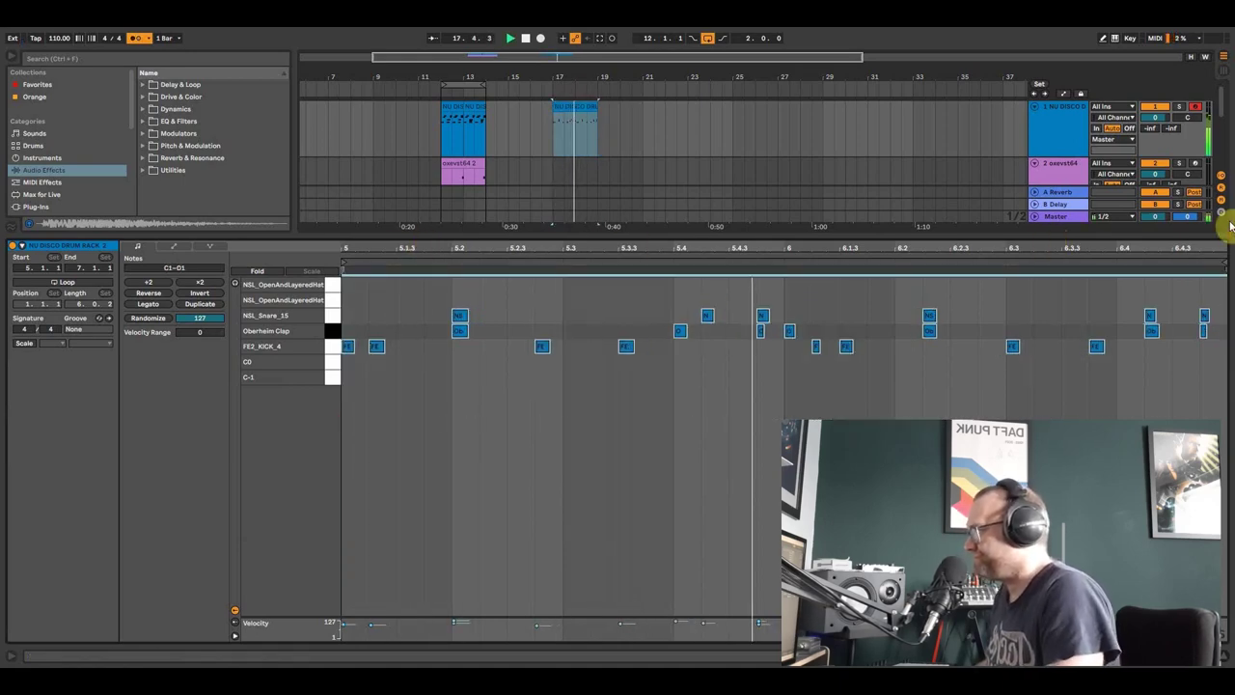
Step: Move the snare-and-clap hit to 5.4.3, add clap and snare at 5.4.4, and remove a stray kick
left_click(706, 316)
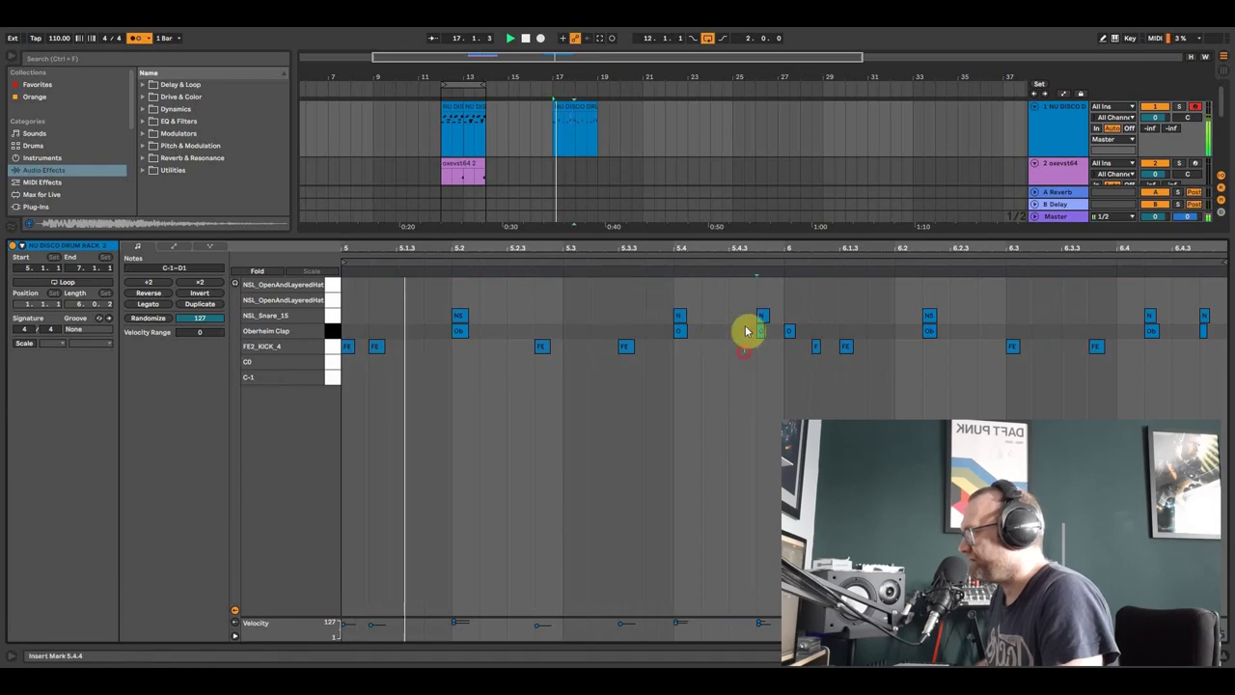
mouse_move(744, 328)
left_mouse_down()
mouse_move(769, 317)
mouse_move(739, 320)
left_mouse_up()
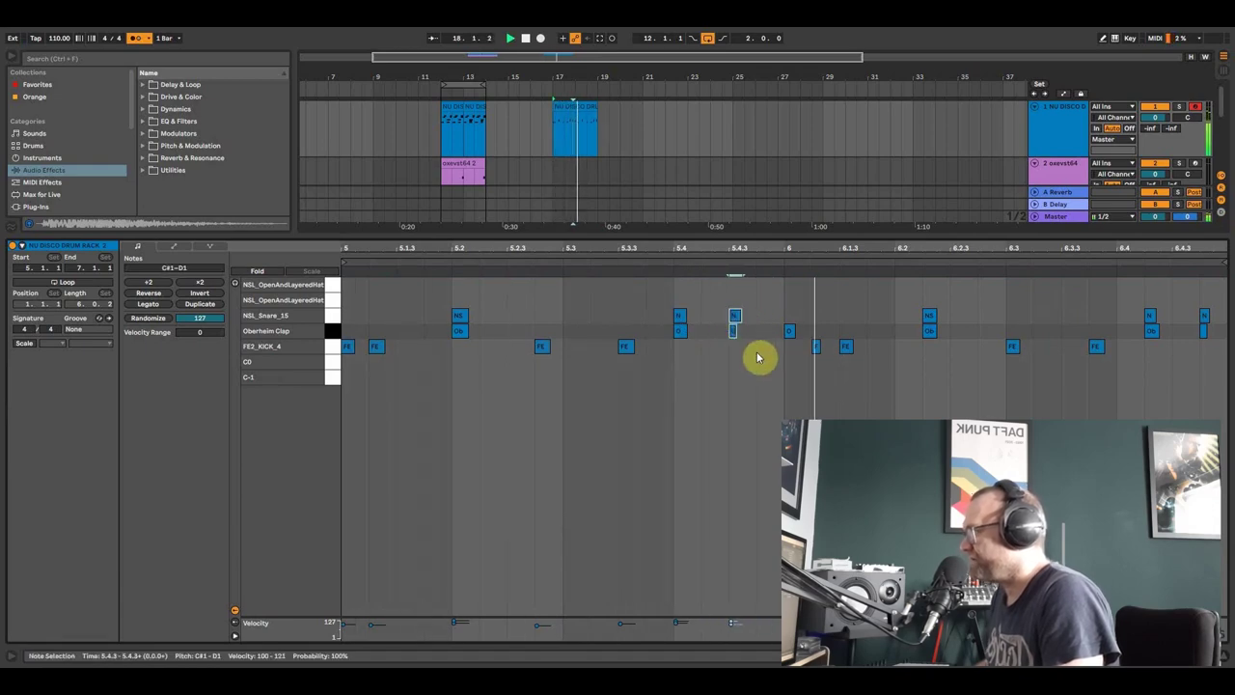
double_click(763, 331)
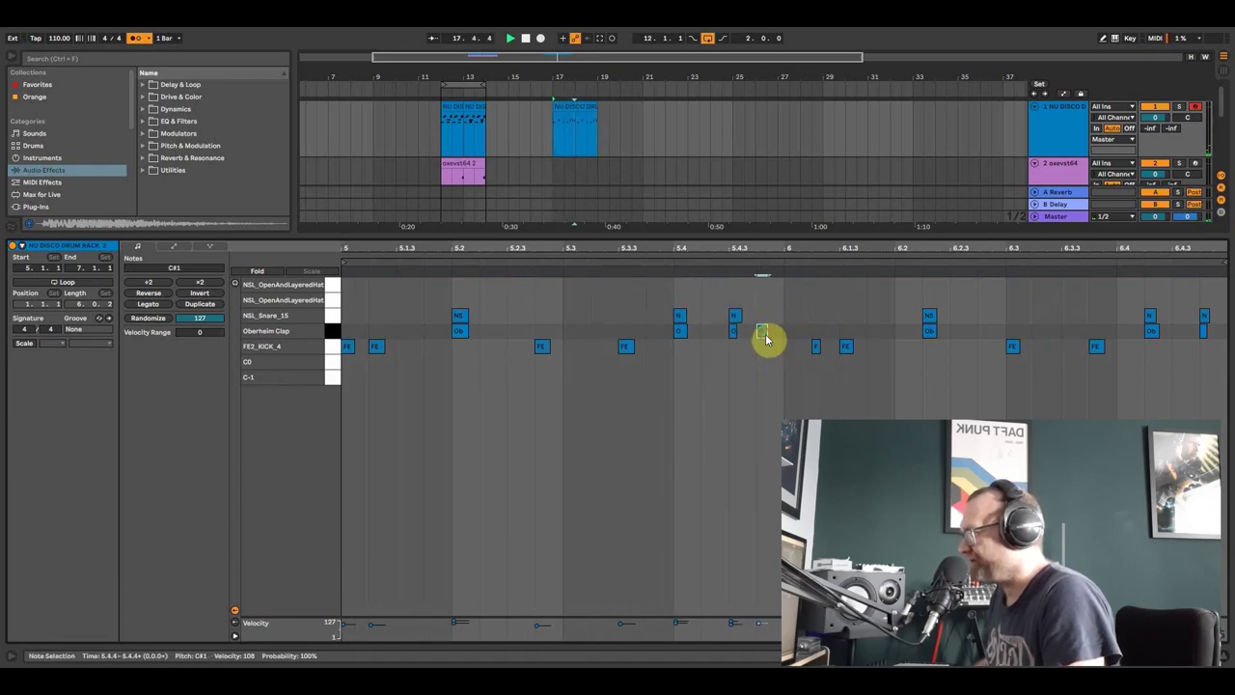
double_click(816, 346)
double_click(762, 316)
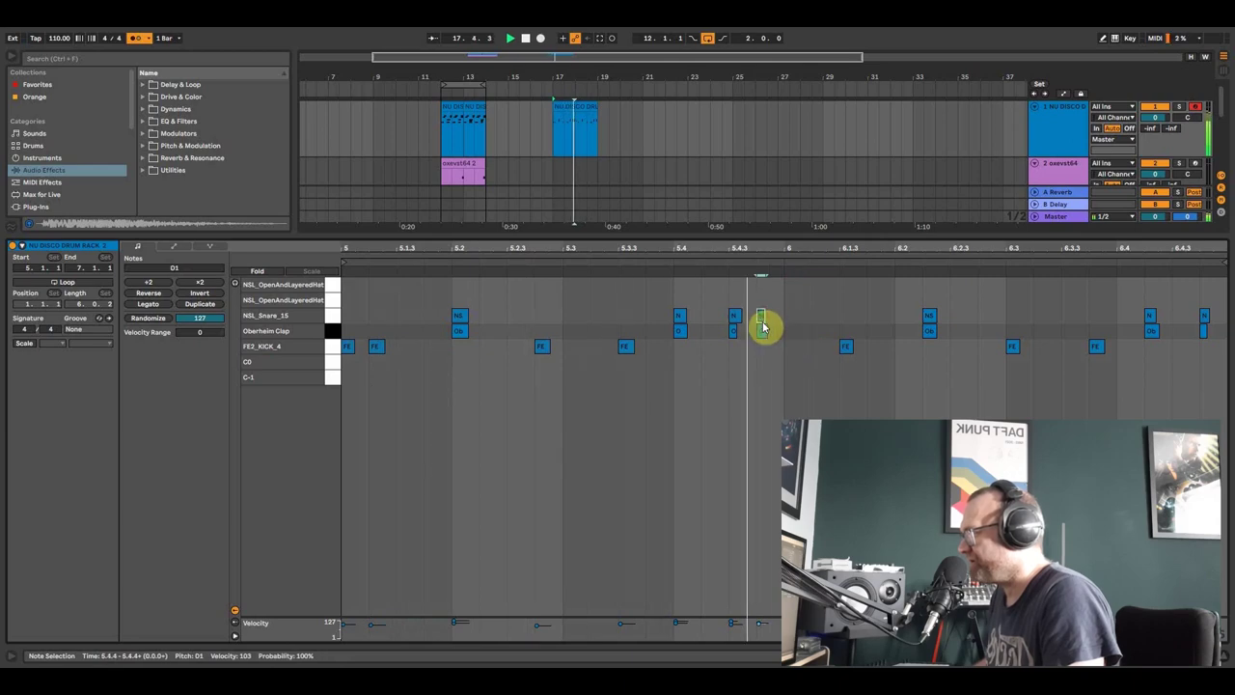
Step: Delete the notes after the first bar and duplicate that bar into a second bar
left_click_drag(821, 372, 1226, 267)
key("Delete")
left_click(899, 415)
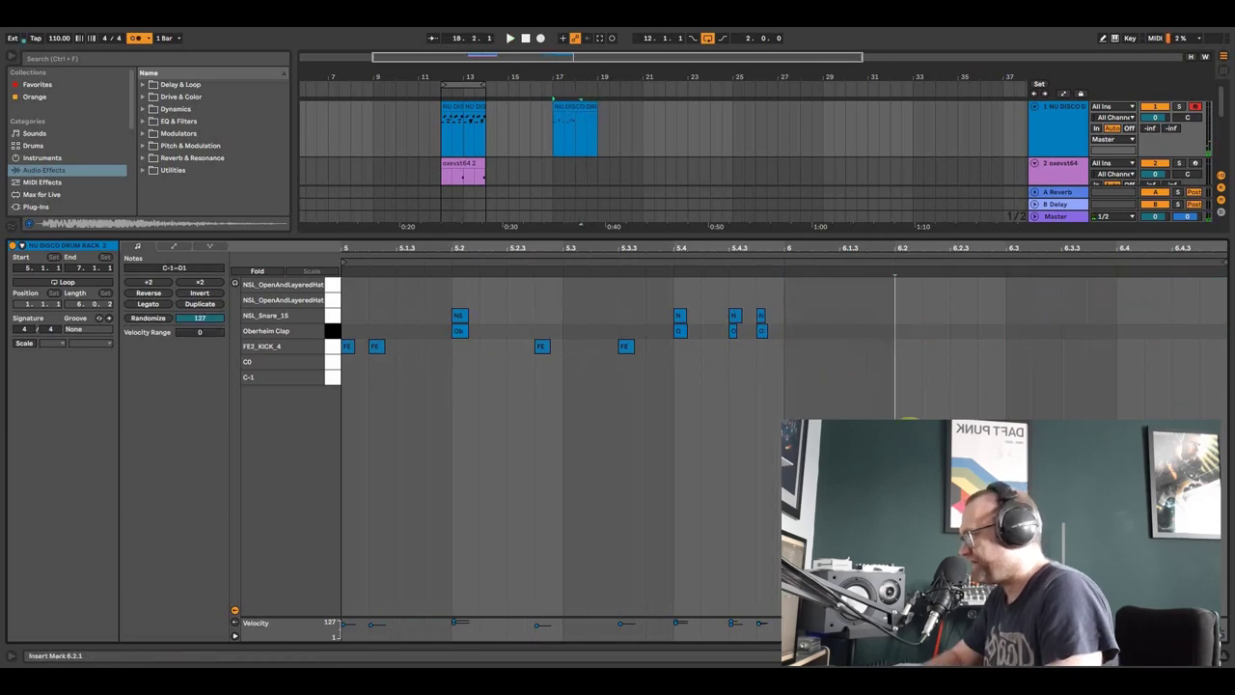
key("ctrl+a")
key("ctrl+d")
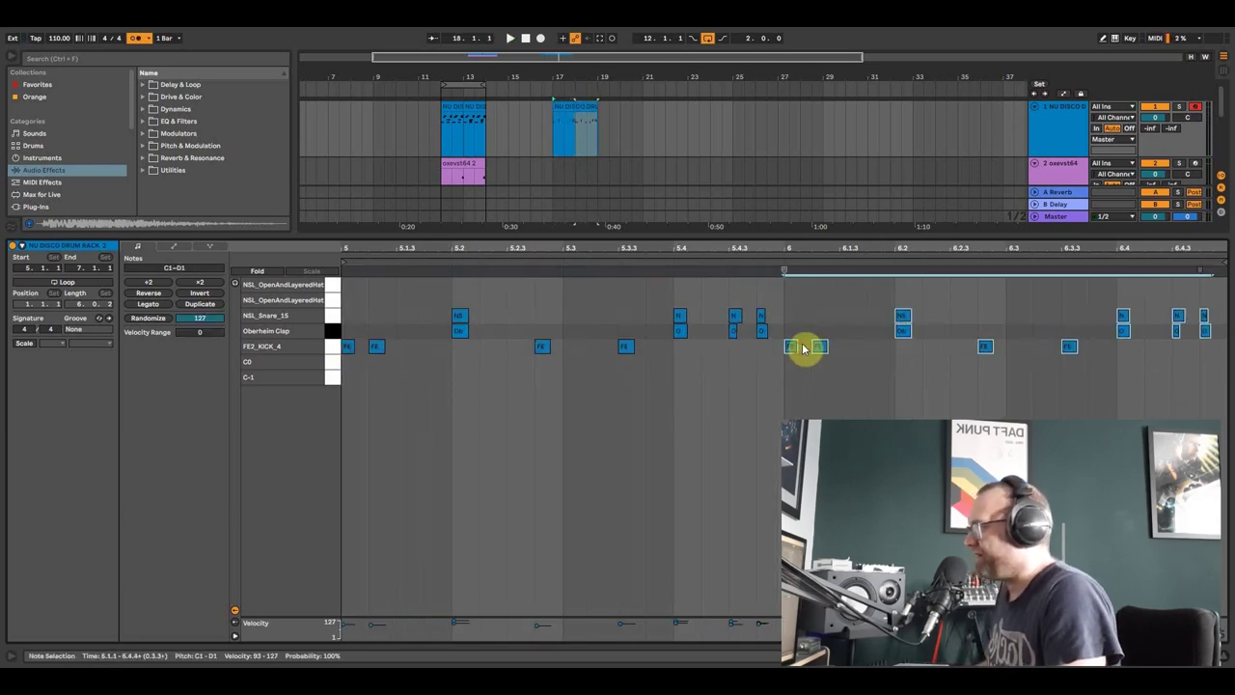
key("space")
Step: Check the bar-17 drum clip's options and turn the metronome off
left_click(567, 108)
right_click(568, 108)
key("Escape")
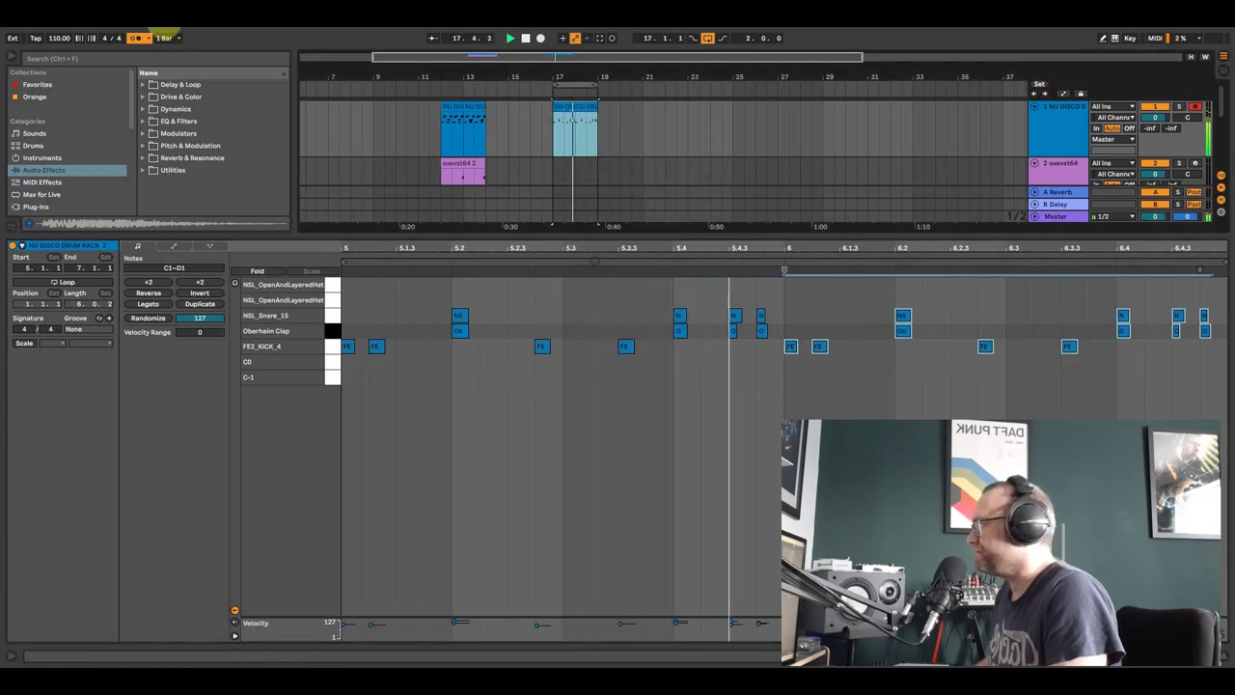
left_click(136, 38)
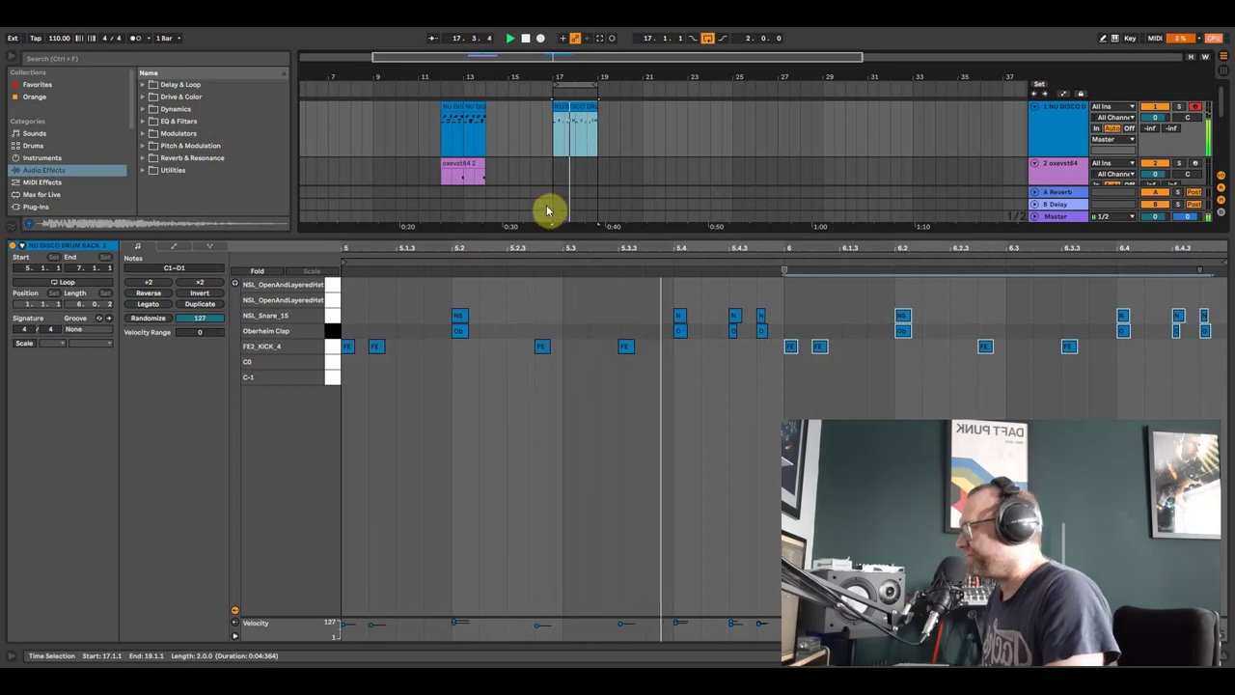
Step: Arm the TyrellN6 track, record the synth bass line at bar 17, and open its notes full height
left_click_drag(897, 233, 868, 492)
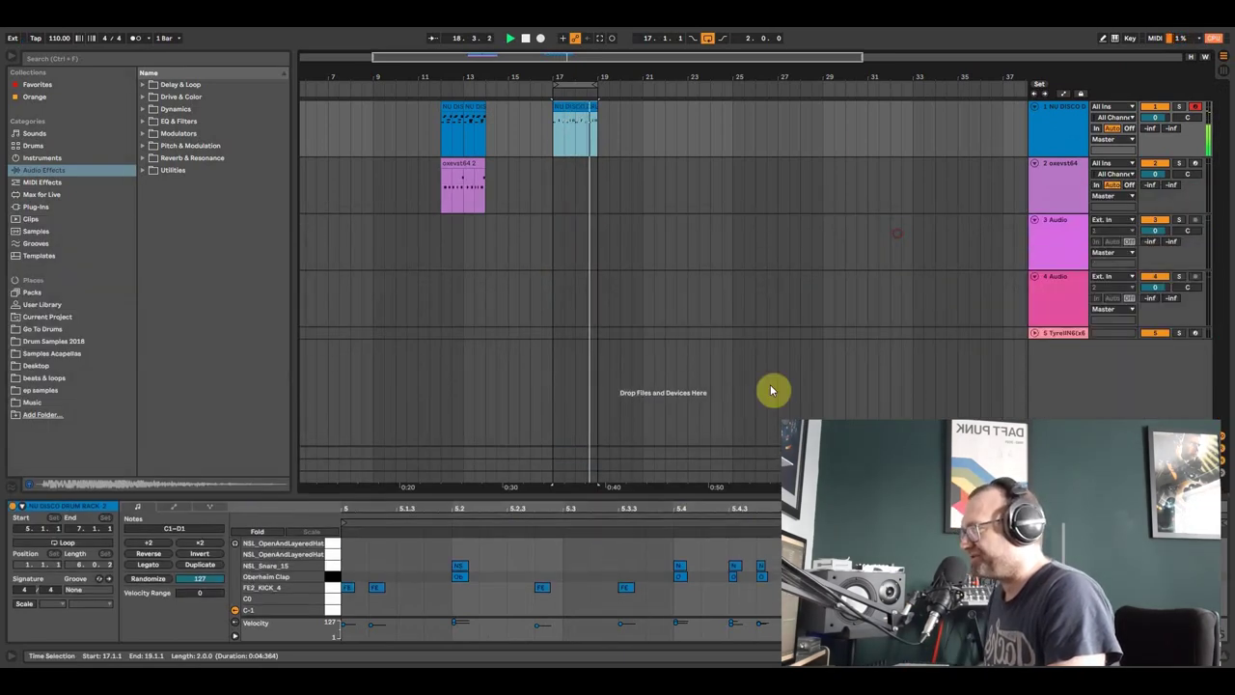
left_click(1196, 332)
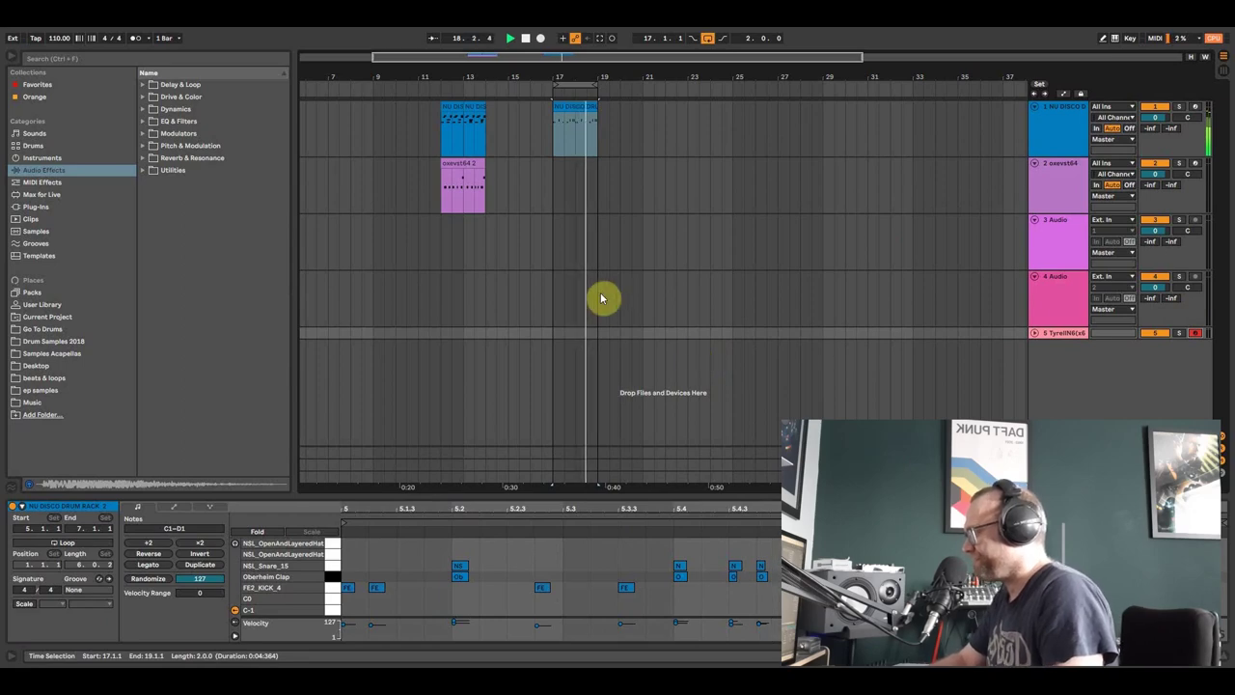
key("F9")
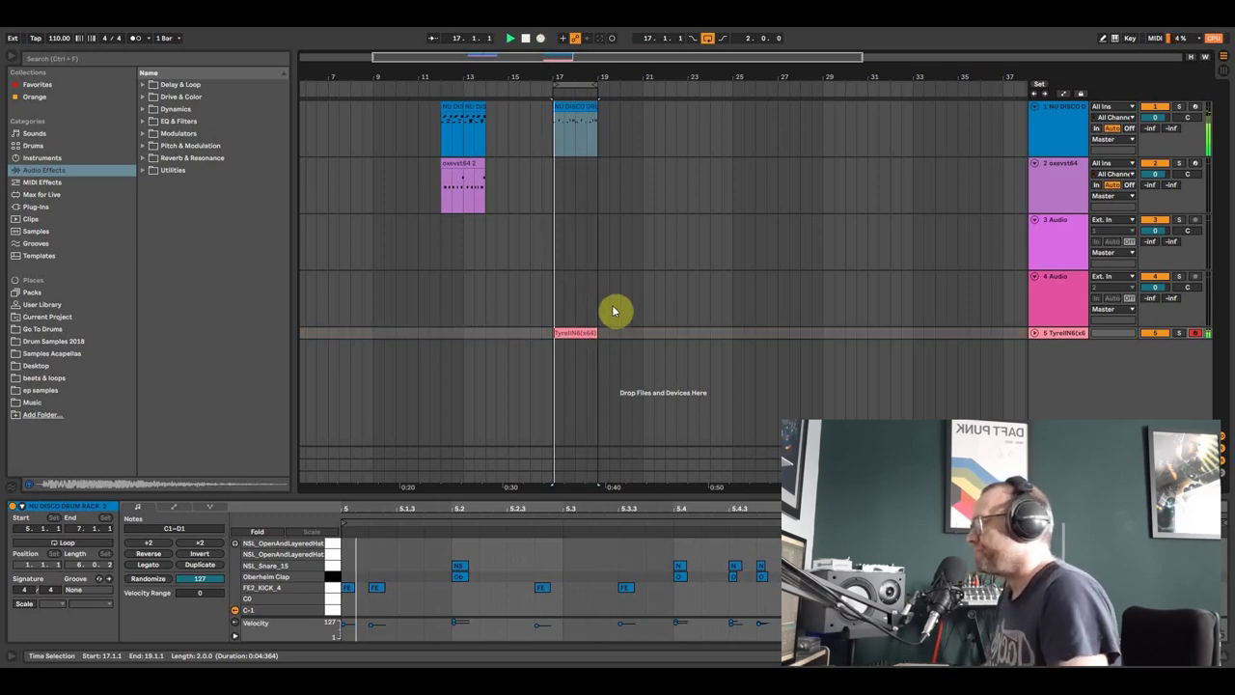
key("F9")
left_click(573, 332)
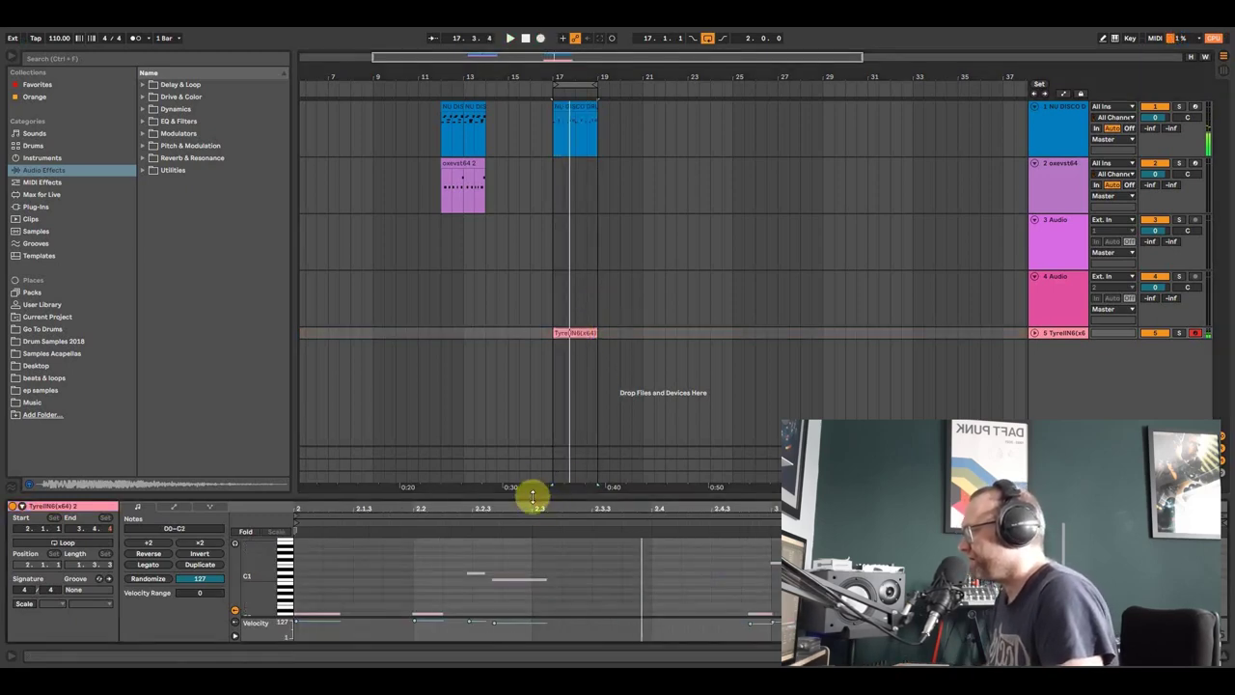
left_click_drag(531, 496, 480, 116)
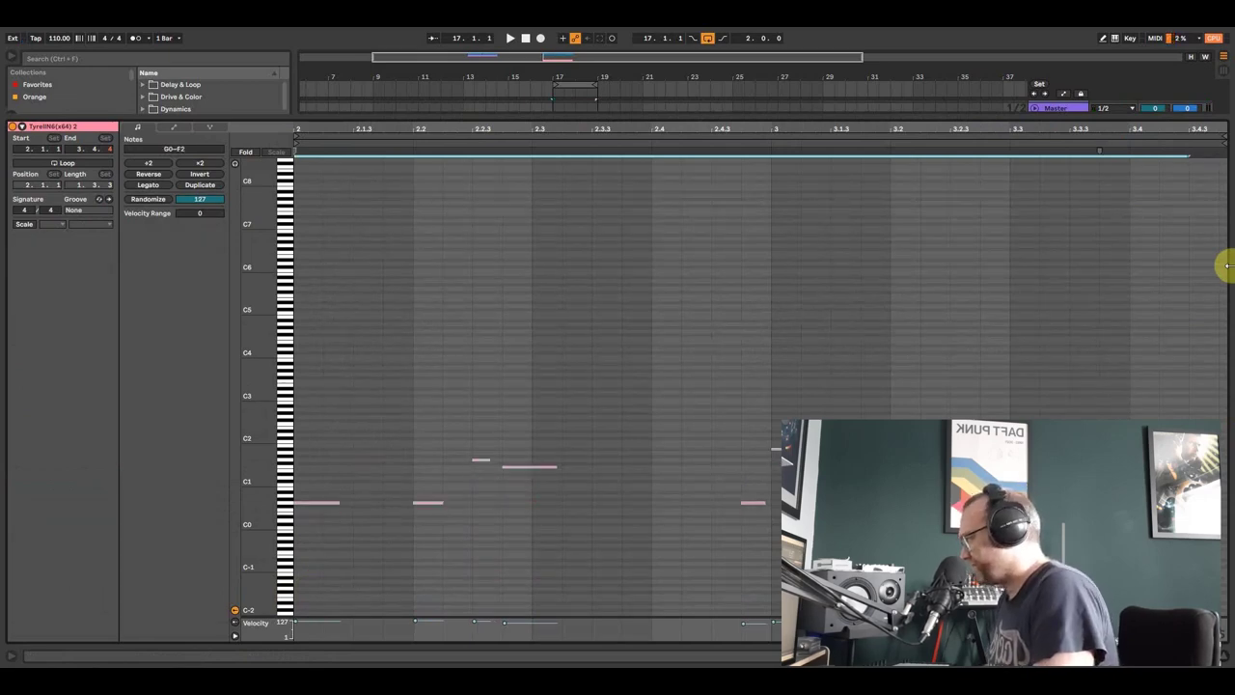
Step: Transpose all the synth notes up into the D2–C4 range, then restore the arrangement tracks
key("Up")
key("Up")
key("Up")
key("Up")
key("Up")
key("Up")
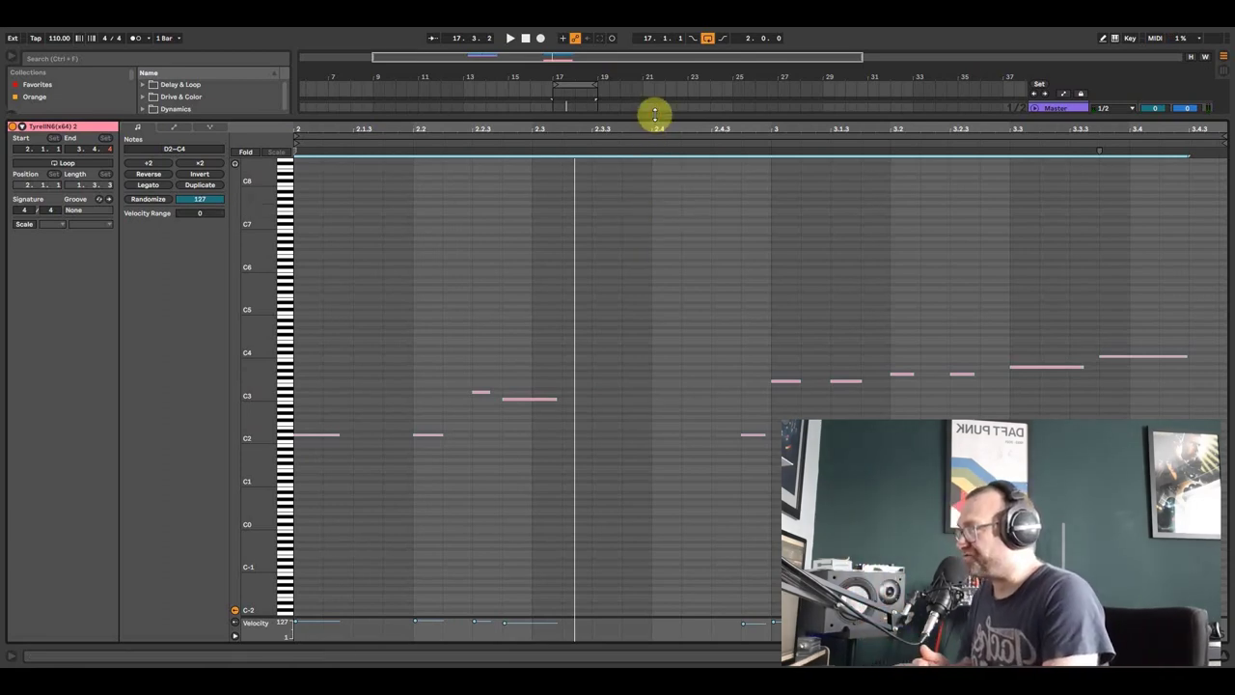
left_click_drag(654, 114, 662, 502)
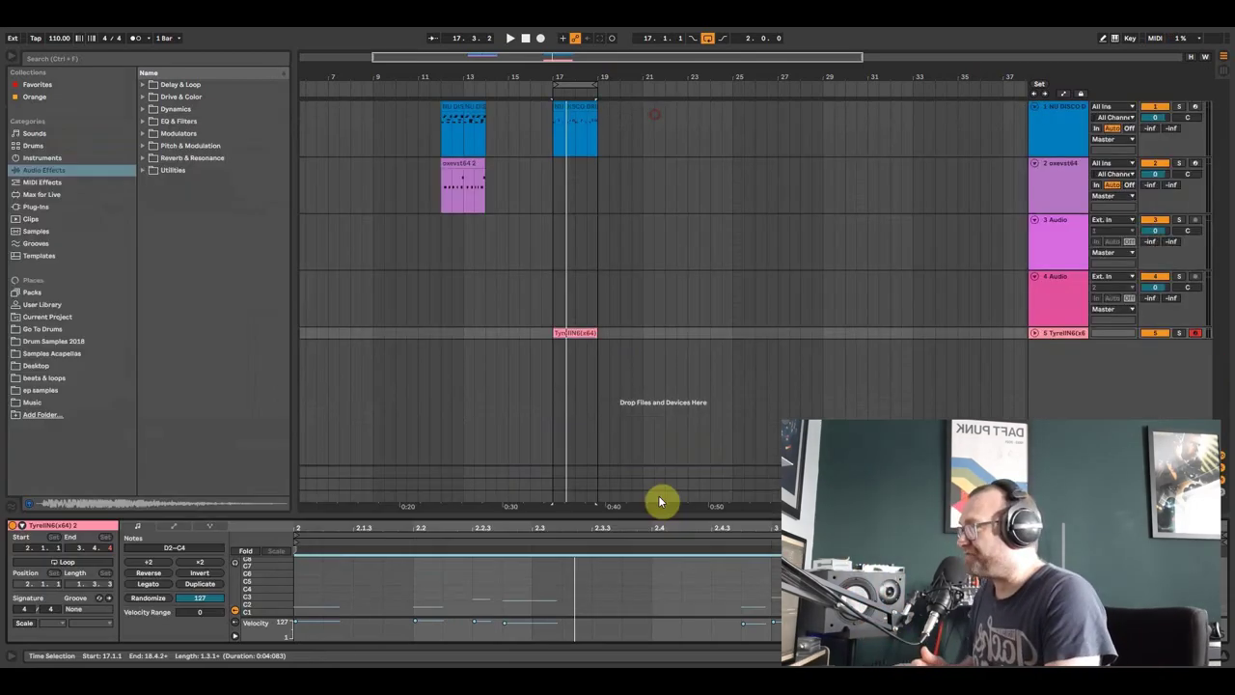
Step: Select track 1's header to bring up the Drum Rack and its Oberheim Clap Simpler
left_click(1197, 109)
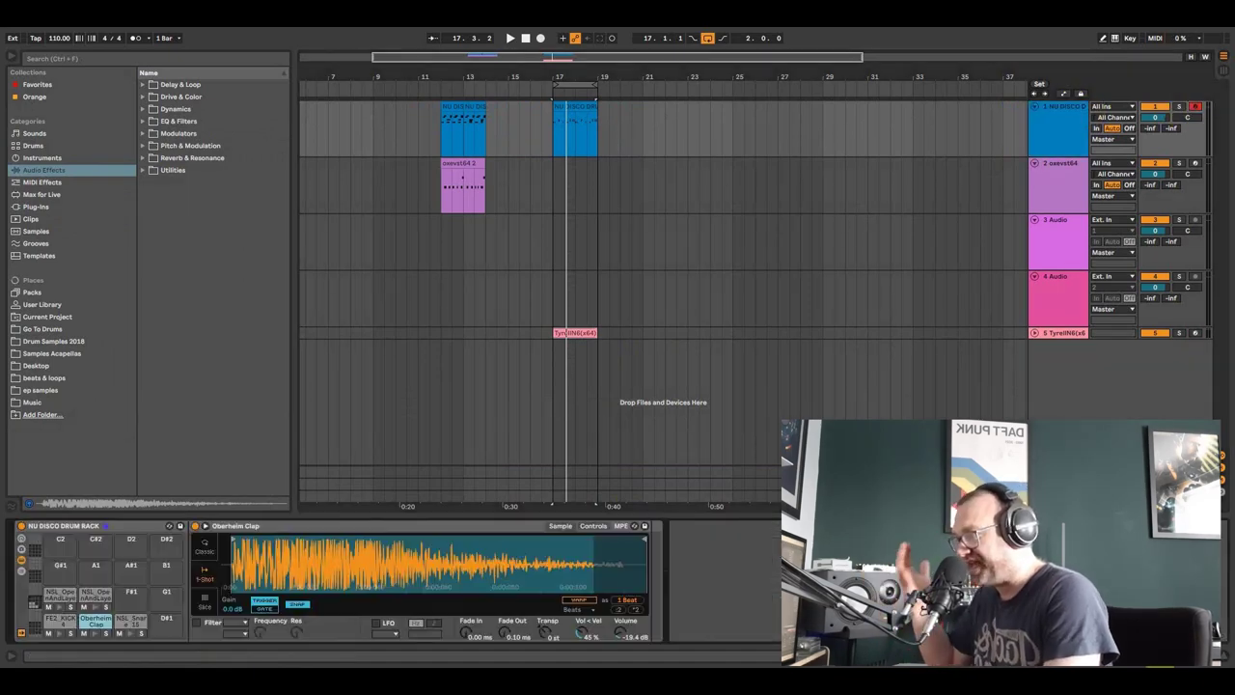